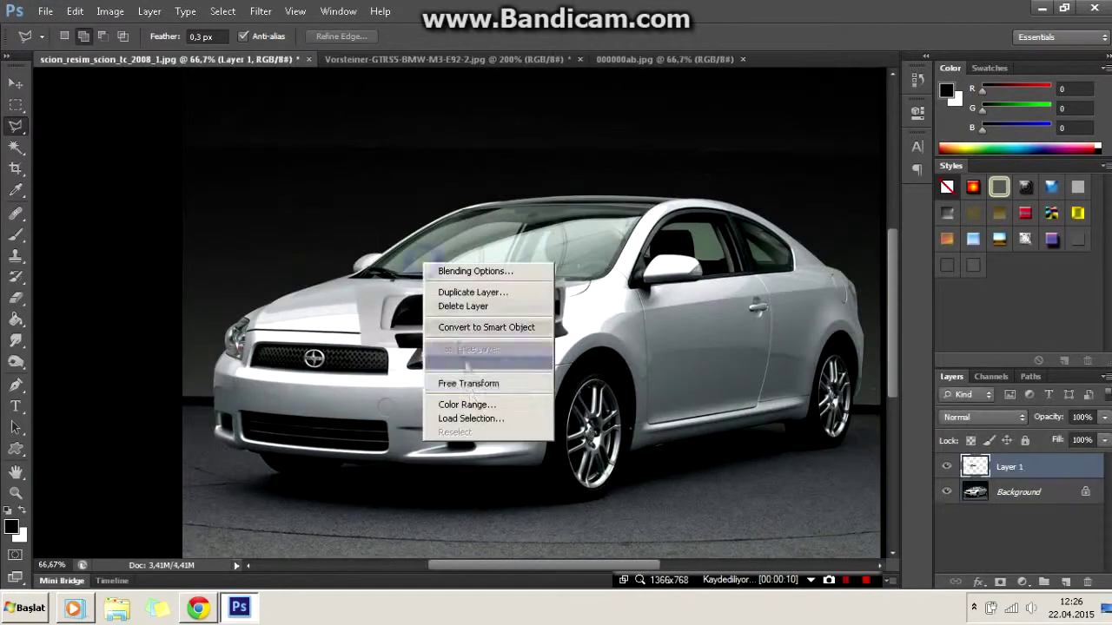
Begin Free Transform on the pasted BMW bumper layer over the Scion's front.
left_click(469, 383)
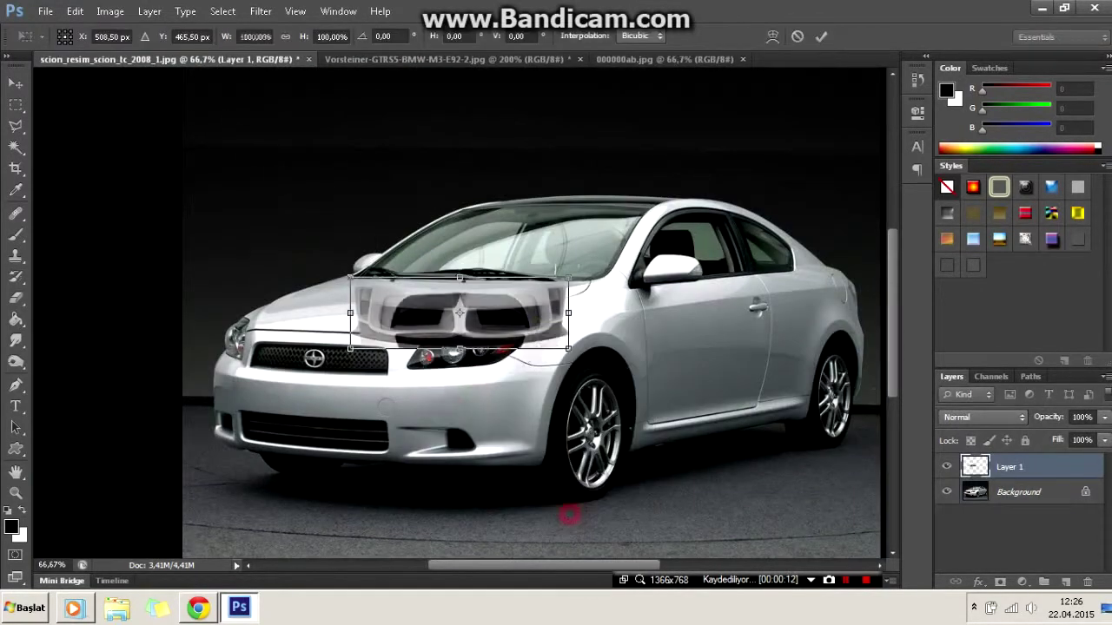
Move the BMW bumper down onto the Scion's front and stretch its bottom edge lower.
key("ctrl+plus")
left_click_drag(261, 487, 682, 395)
left_click_drag(714, 443, 872, 489)
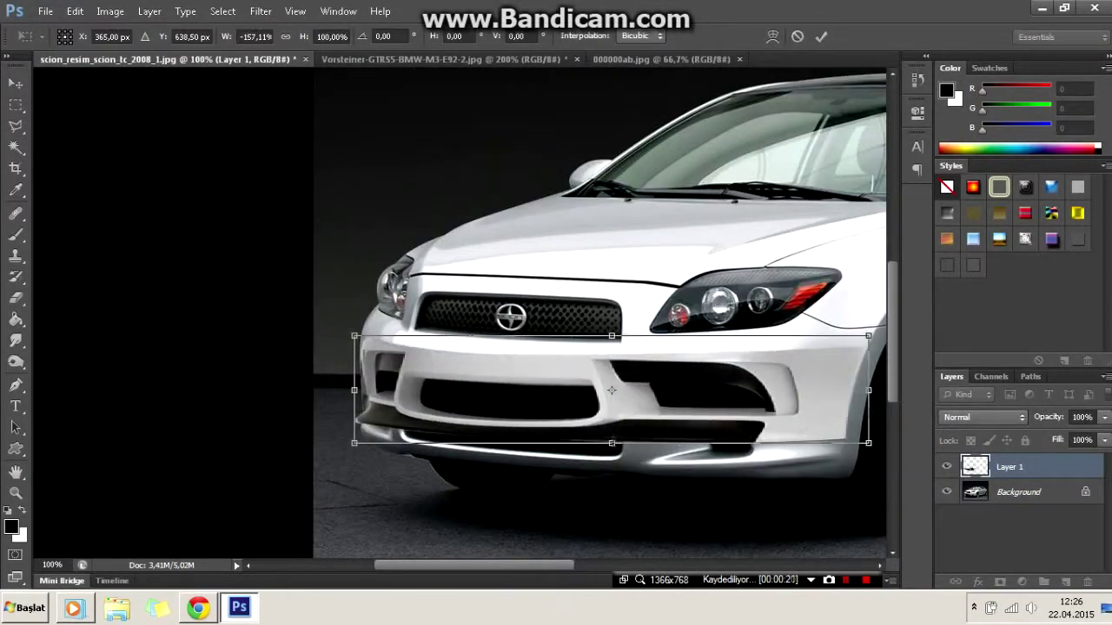
left_click_drag(540, 565, 562, 568)
left_click_drag(513, 483, 509, 489)
Skew the bumper to follow the car's angle and apply the transformation.
right_click(487, 178)
left_click(521, 266)
left_click_drag(255, 487, 249, 489)
left_click_drag(770, 412, 774, 412)
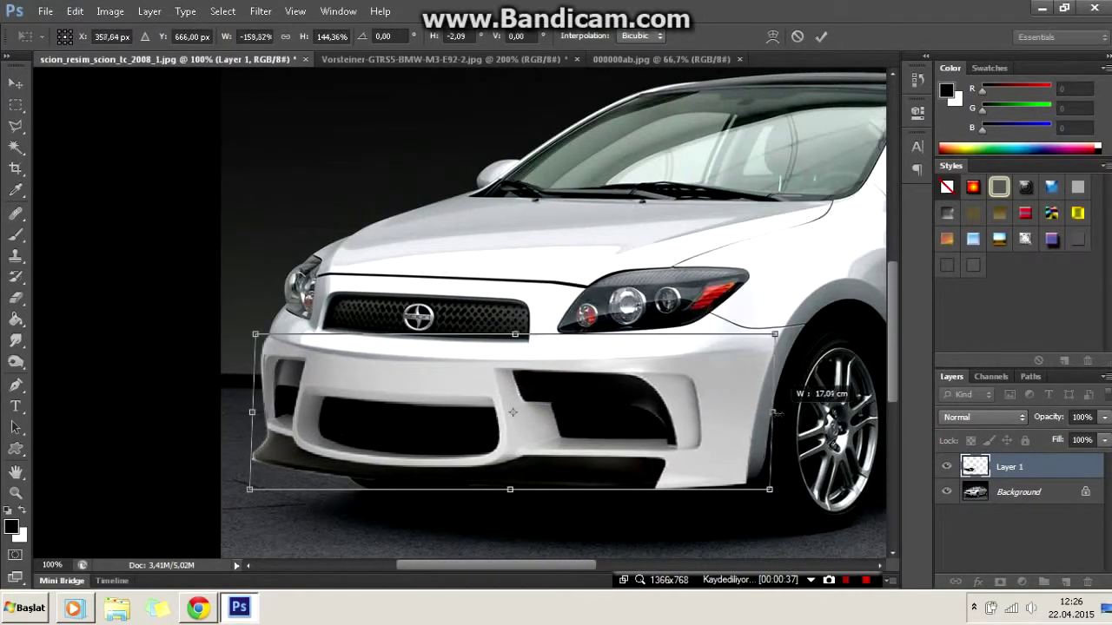
key("ctrl+plus")
left_click_drag(569, 358, 568, 346)
left_click_drag(467, 567, 530, 567)
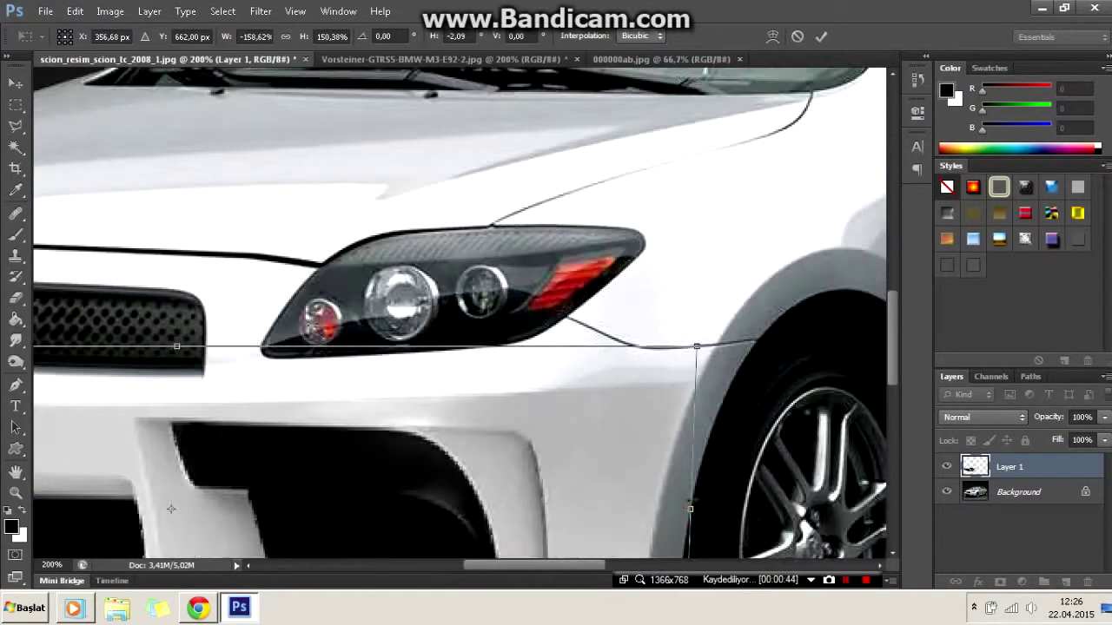
right_click(824, 248)
key("Escape")
key("ctrl+minus")
key("ctrl+minus")
key("ctrl+minus")
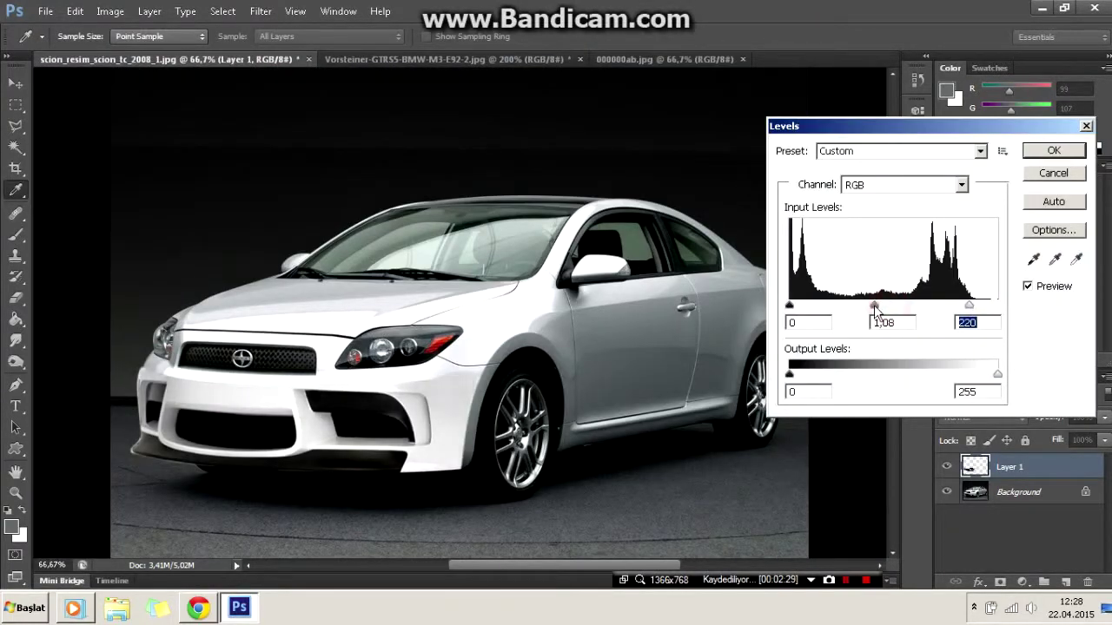
Adjust the bumper's Levels to match the car, then erase its edges with a small eraser.
left_click_drag(887, 306, 891, 306)
mouse_move(788, 306)
left_mouse_down()
mouse_move(847, 306)
mouse_move(789, 306)
left_mouse_up()
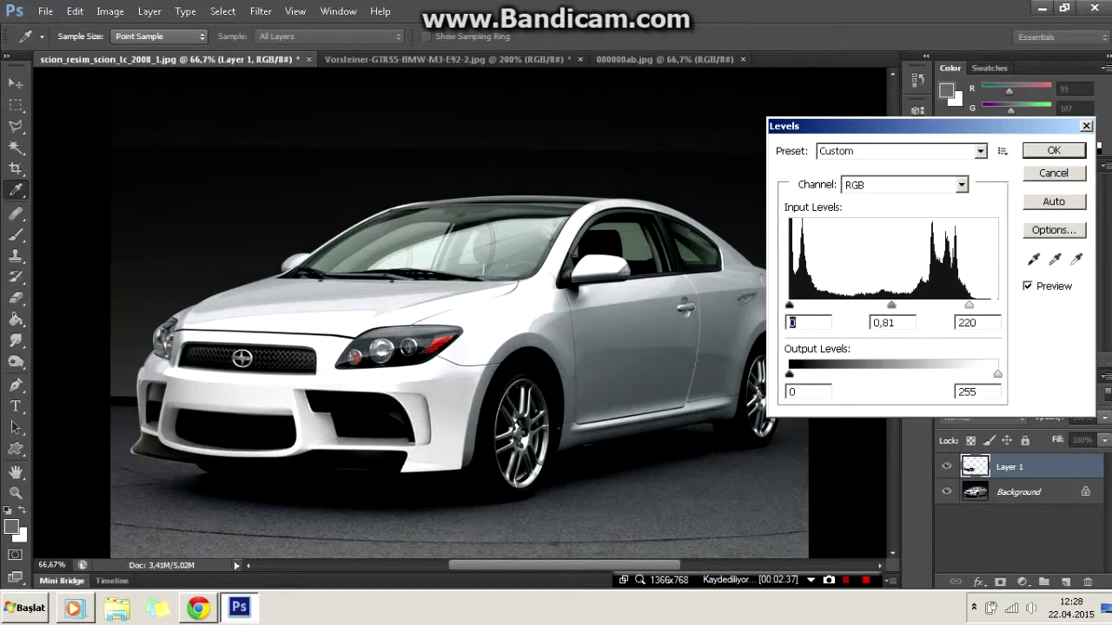
left_click_drag(968, 306, 964, 306)
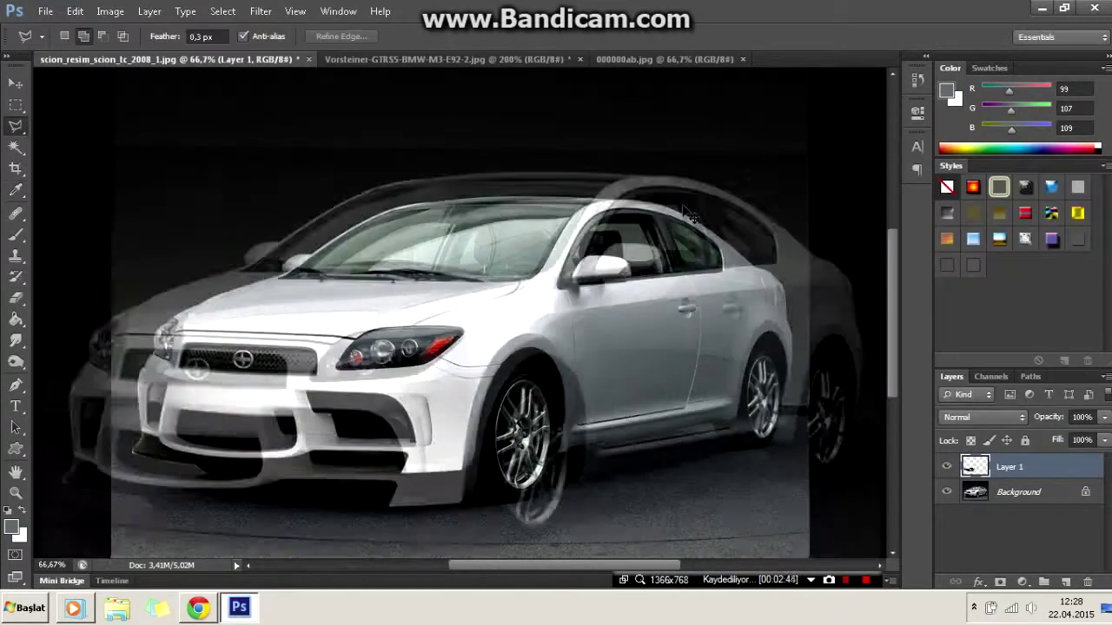
key("Return")
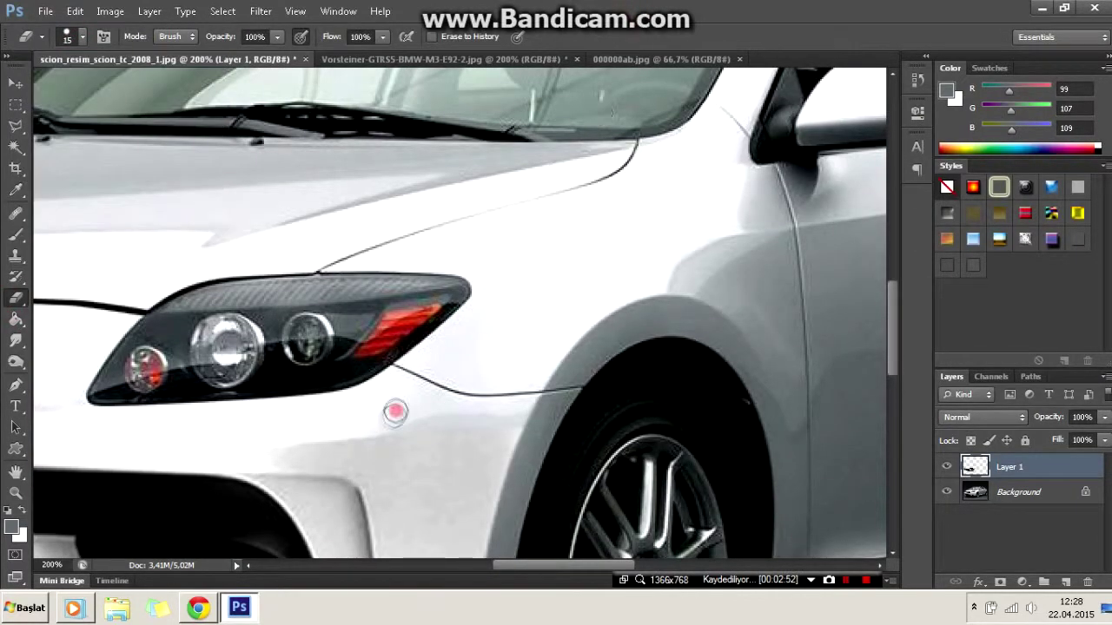
scroll(372, 420, "left", 10)
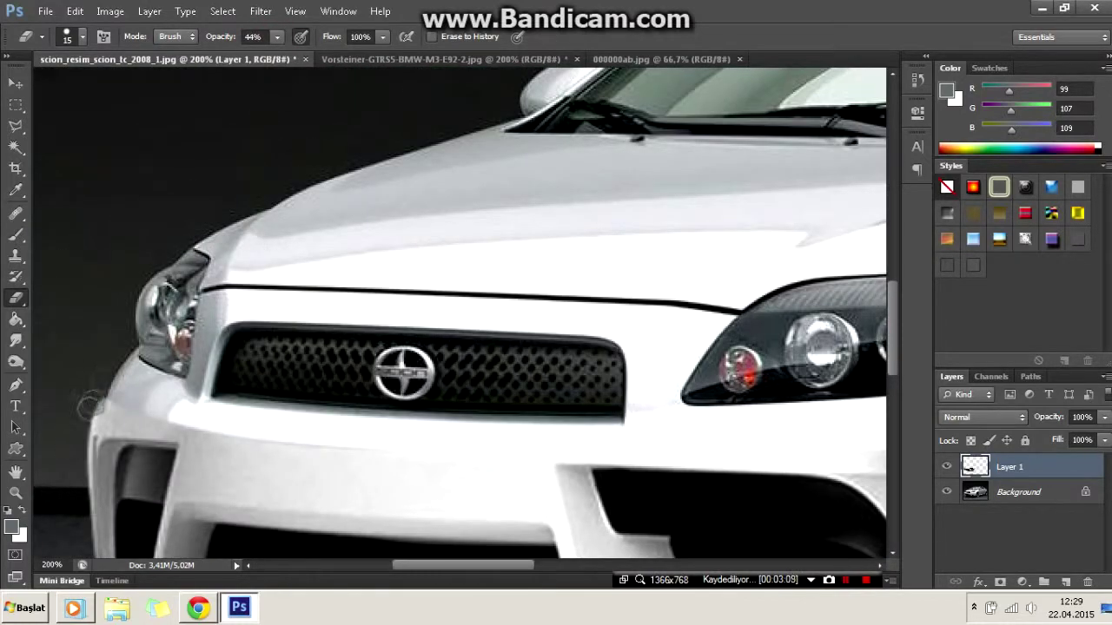
scroll(308, 421, "left", 3)
Patch the bumper's left corner with a lasso selection and brush, then merge the layer down.
left_click(16, 126)
right_click(50, 144)
left_click(70, 150)
key("ctrl+plus")
key("ctrl+plus")
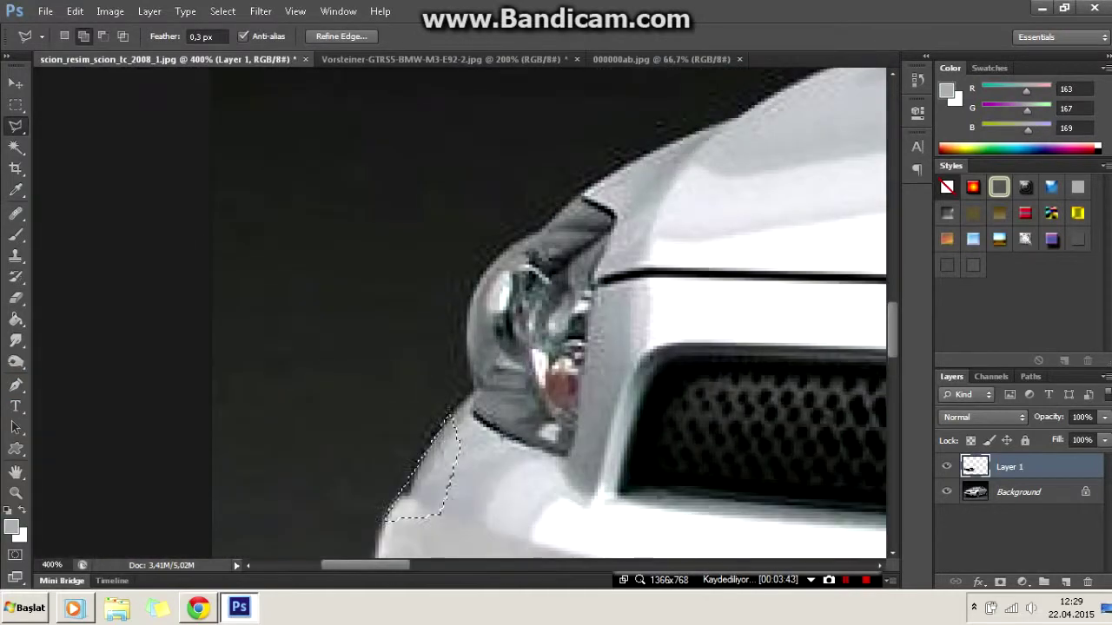
key("b")
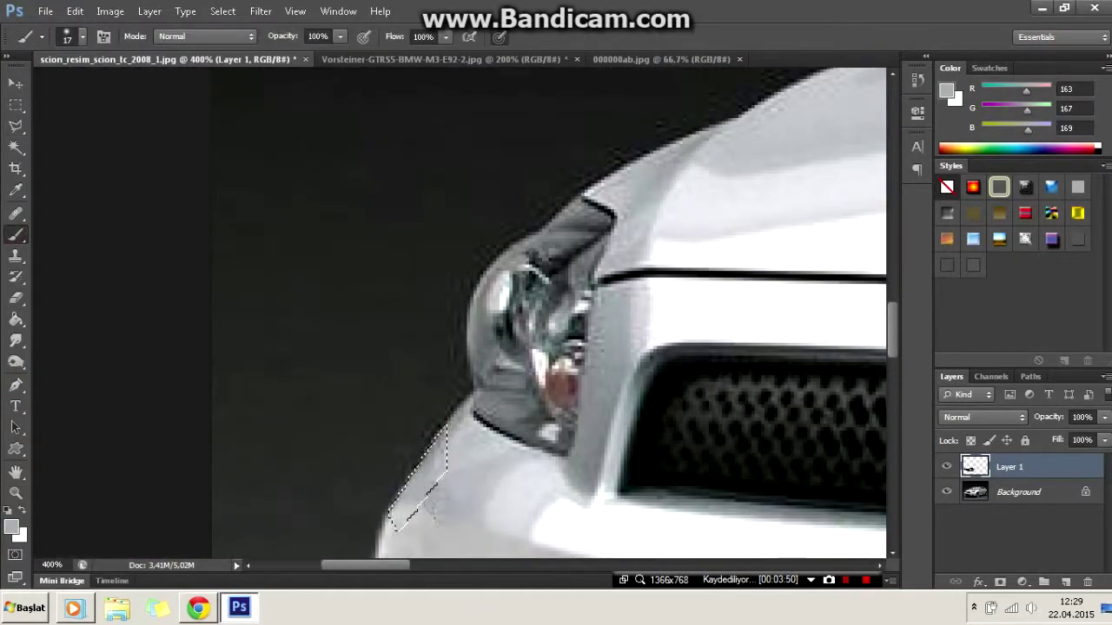
left_click(15, 126)
right_click(360, 237)
key("Escape")
key("ctrl+minus")
key("ctrl+minus")
key("ctrl+minus")
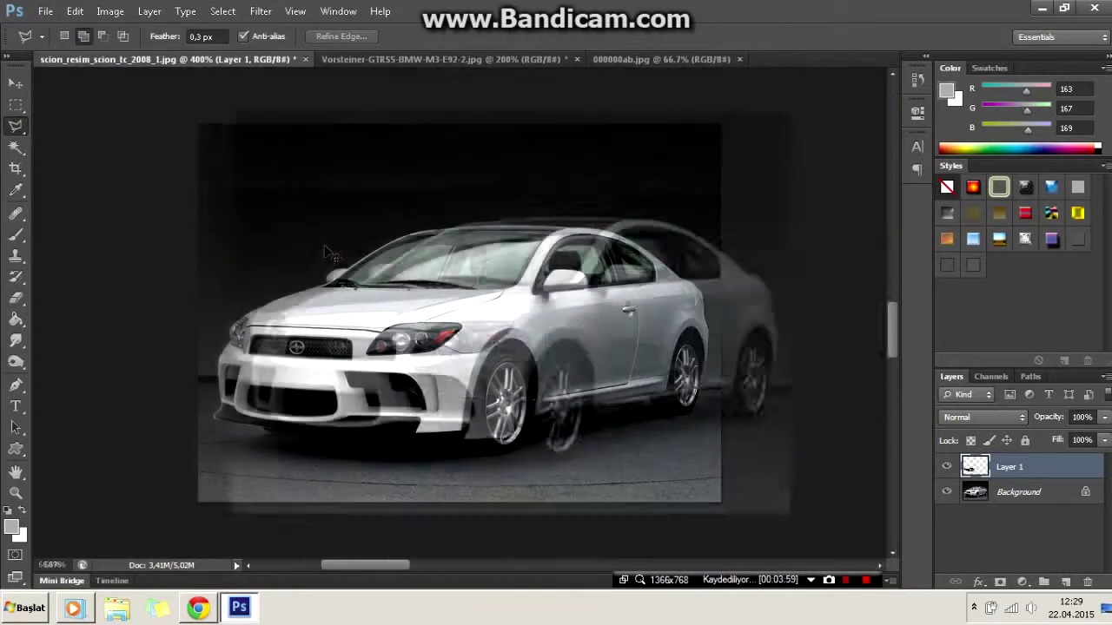
key("ctrl+e")
key("ctrl+plus")
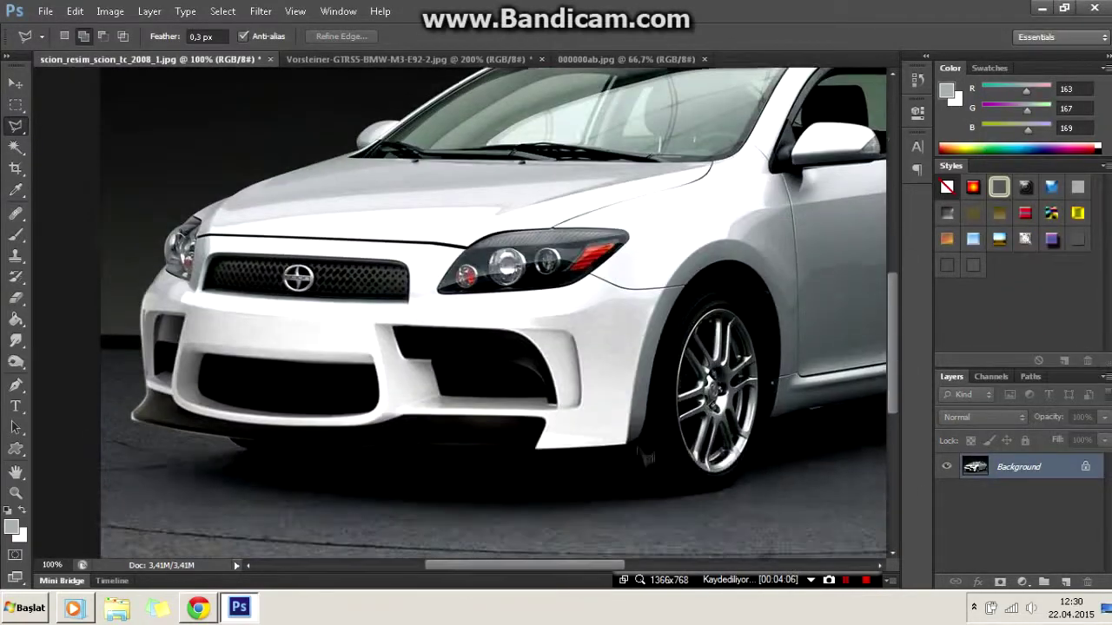
Trace a Pen path around the Scion's lower body and front wheel arch.
key("ctrl+plus")
left_click(16, 385)
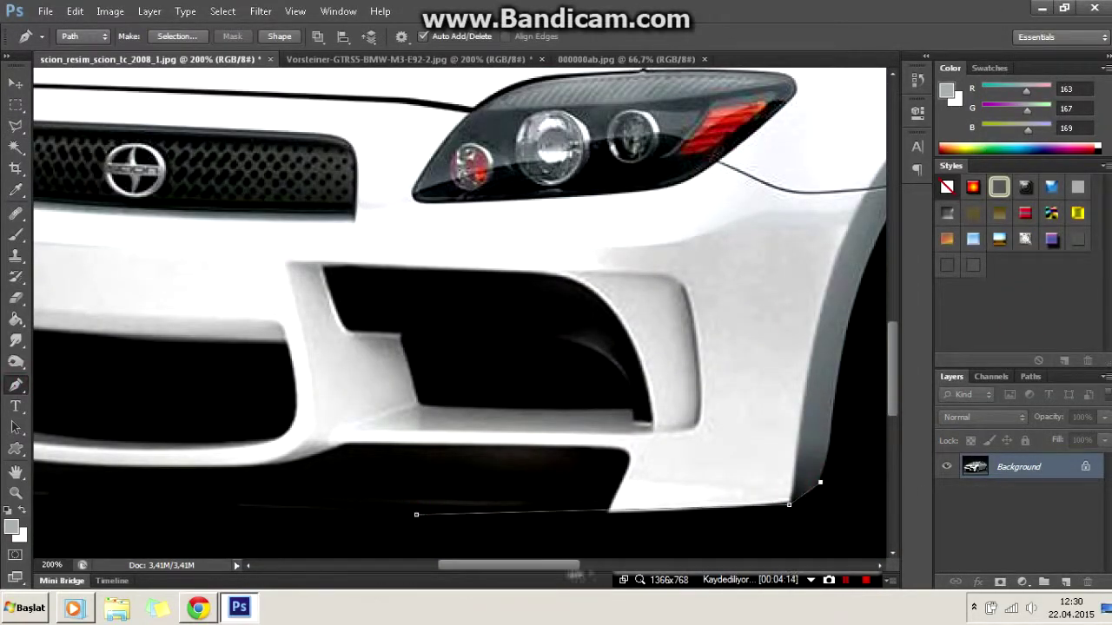
scroll(318, 513, "right", 5)
left_click(317, 513)
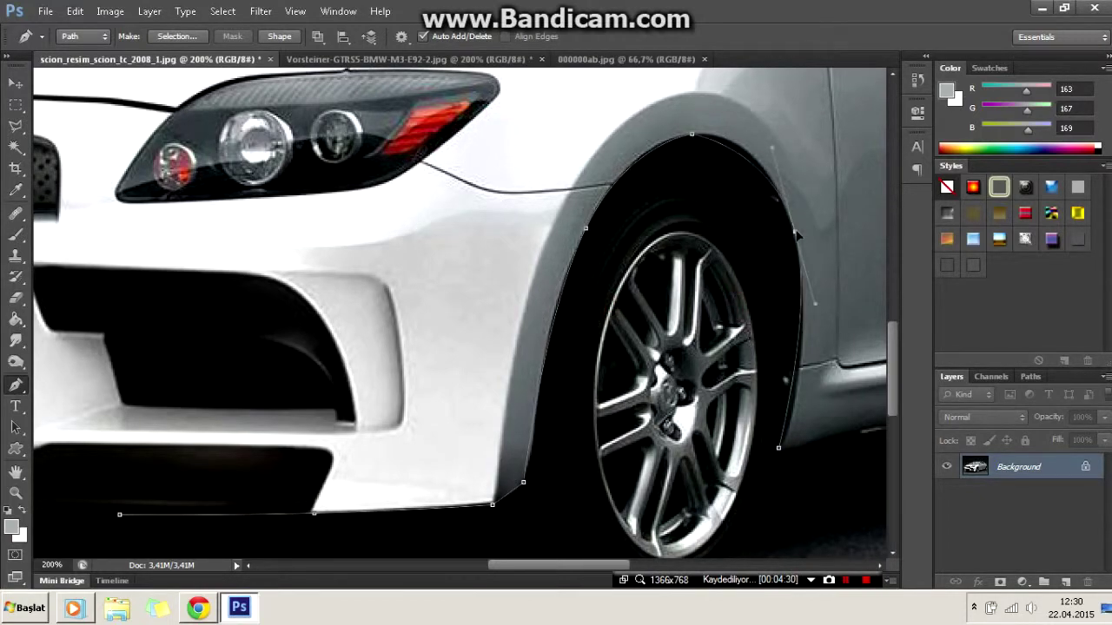
scroll(461, 319, "right", 10)
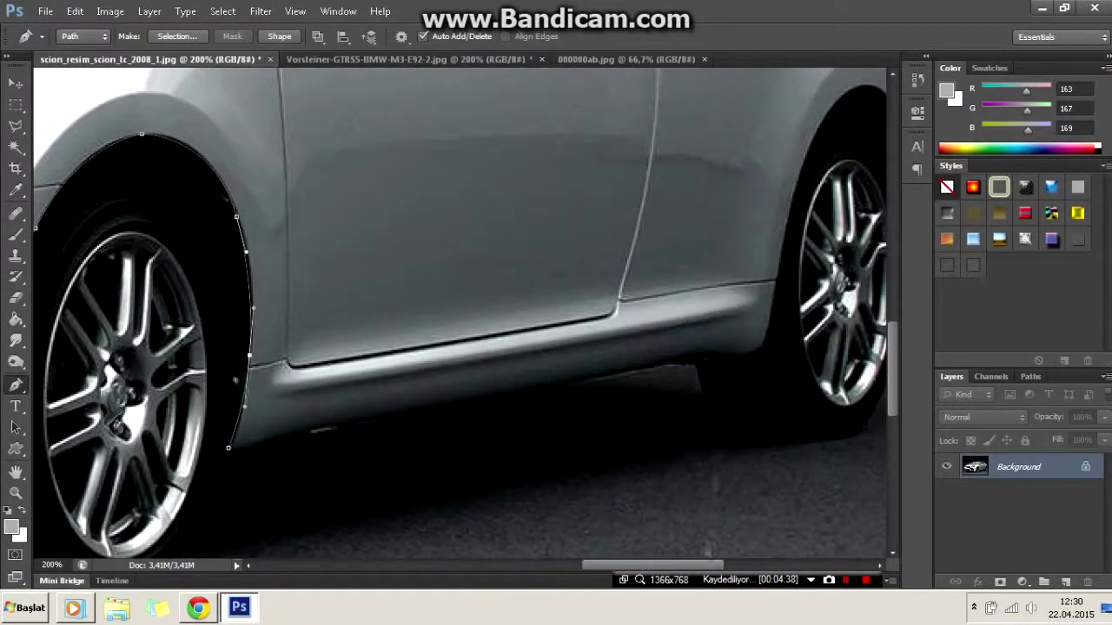
left_click(764, 346)
scroll(764, 346, "right", 5)
scroll(606, 173, "up", 1)
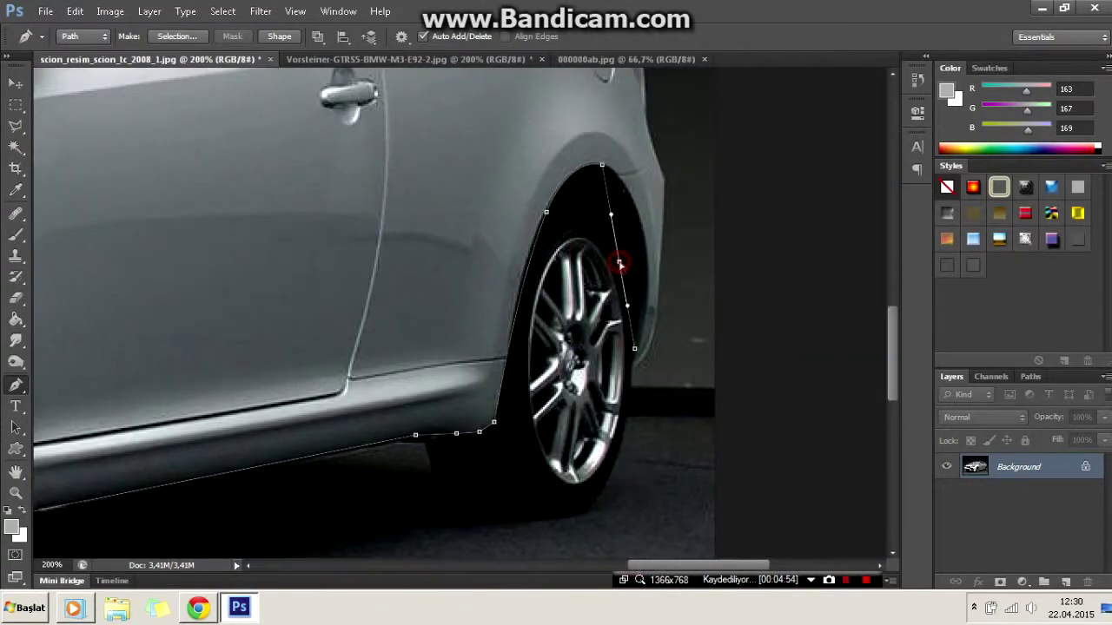
key("ctrl+minus")
key("ctrl+minus")
key("ctrl+minus")
key("ctrl+minus")
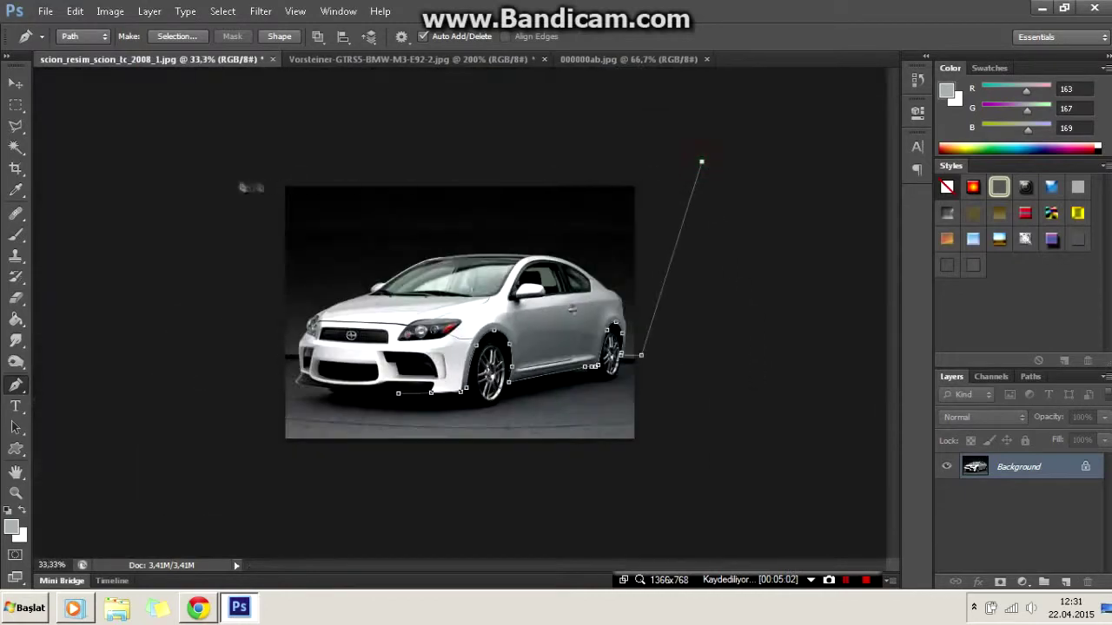
key("ctrl+plus")
key("ctrl+plus")
key("ctrl+plus")
left_click(173, 517)
left_click(228, 525)
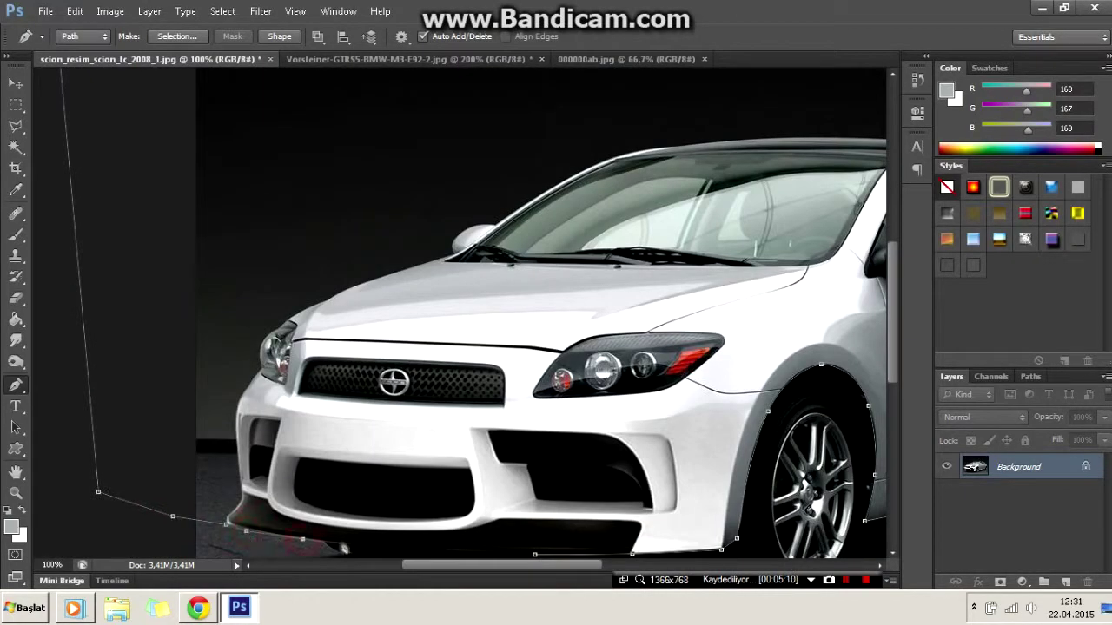
scroll(343, 549, "down", 1)
Turn the lower-body path into a selection.
right_click(599, 170)
left_click(650, 236)
key("Return")
key("ctrl+minus")
key("ctrl+minus")
Stretch the selected lower body to 107.23% height and bring up the 000000ab.jpg photo.
right_click(434, 257)
left_click(469, 417)
left_click_drag(471, 431, 472, 451)
left_click_drag(472, 86, 472, 78)
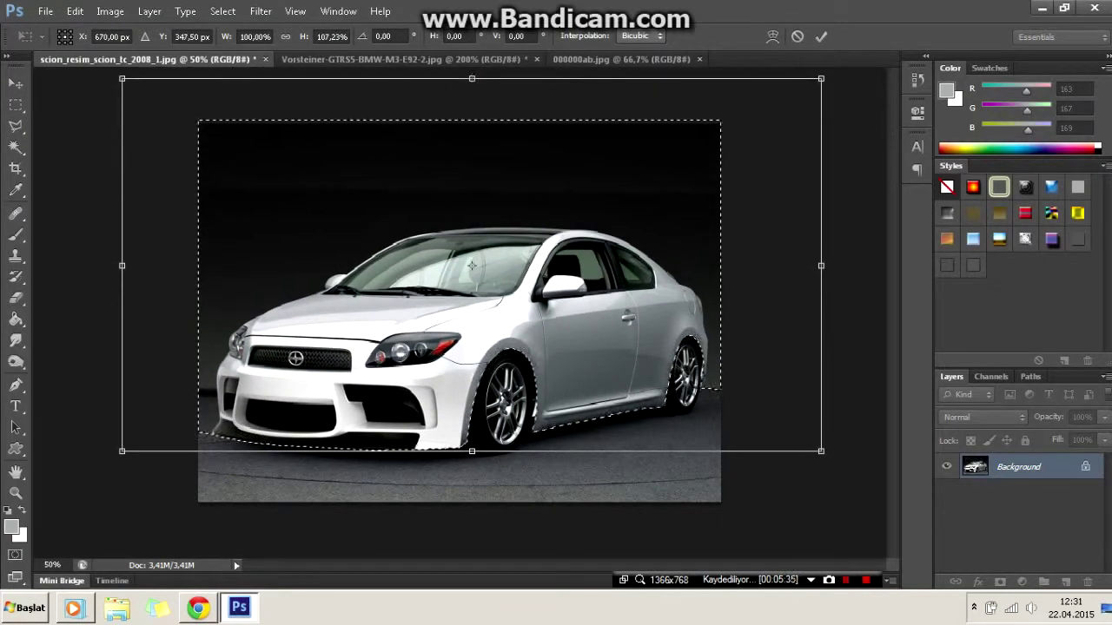
key("Return")
left_click(643, 186)
key("ctrl+plus")
key("ctrl+plus")
key("ctrl+shift+Tab")
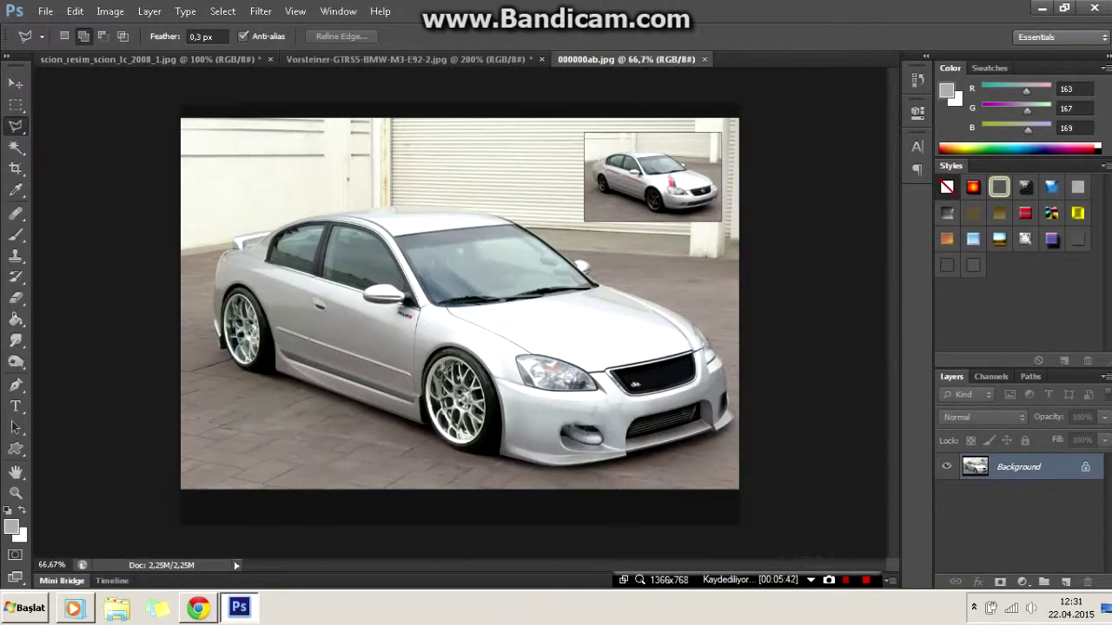
Draw an elliptical selection around the silver car's front wheel and rotate it to the wheel's tilt.
key("ctrl+plus")
key("ctrl+plus")
key("ctrl+plus")
left_click(15, 104)
left_click(106, 117)
left_click_drag(283, 109, 621, 556)
right_click(559, 330)
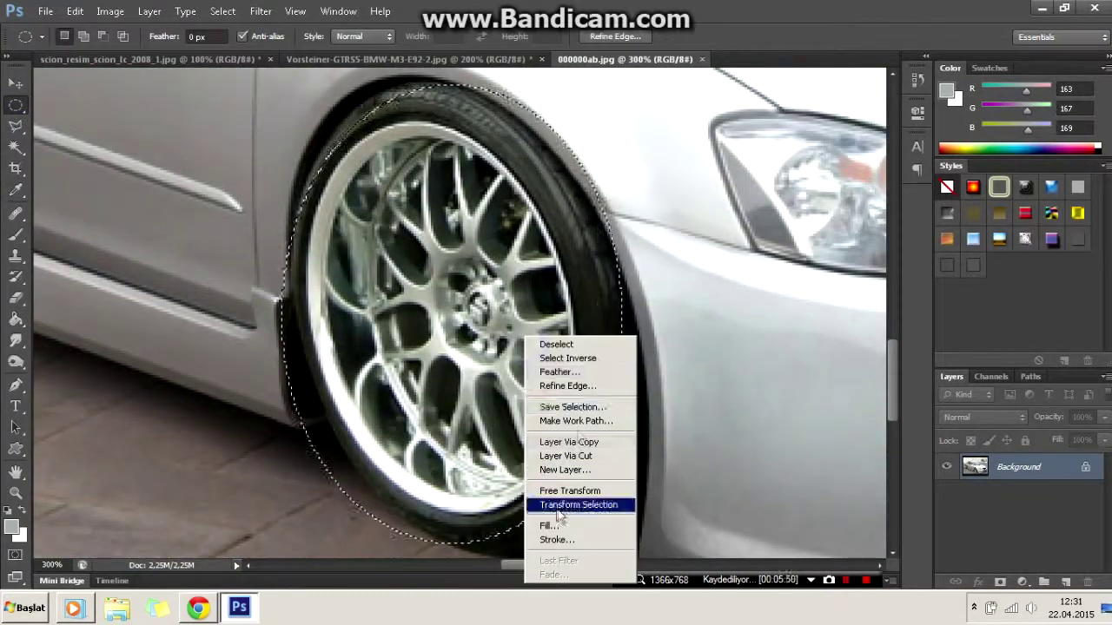
left_click(599, 506)
left_click_drag(283, 314, 303, 314)
left_click_drag(621, 314, 582, 315)
left_click_drag(608, 82, 443, 91)
Distort the wheel selection to fit tightly around the mesh rim.
right_click(435, 360)
left_click(460, 392)
left_click_drag(521, 95, 560, 87)
right_click(495, 334)
left_click(517, 362)
left_click_drag(593, 530, 608, 491)
left_click_drag(300, 339, 309, 339)
right_click(436, 161)
left_click(458, 190)
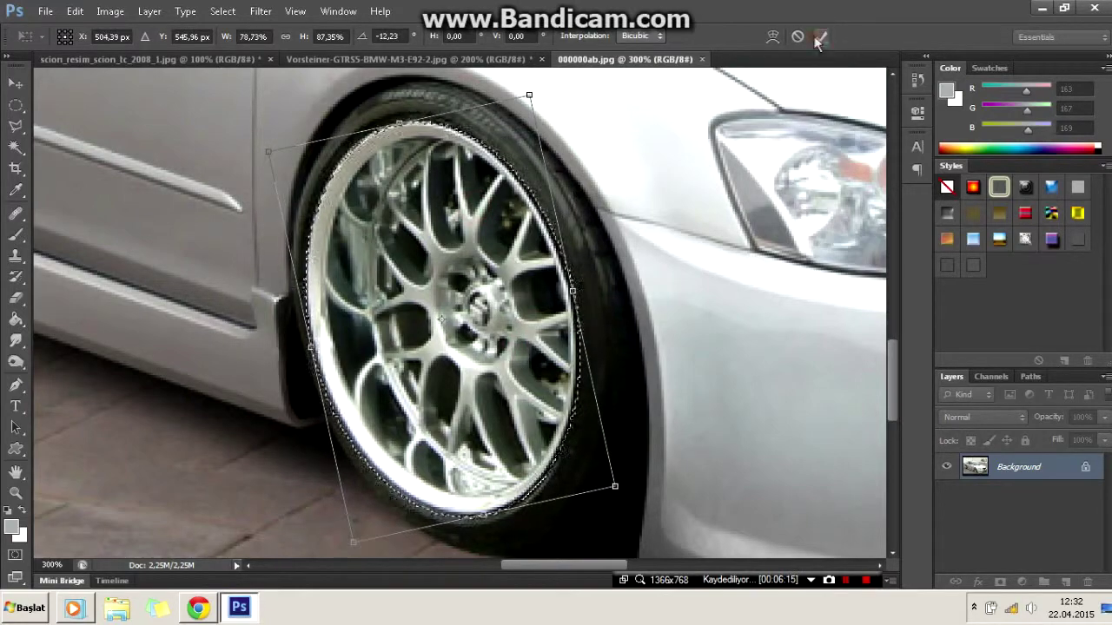
key("Return")
Copy the mesh wheel and paste it into the Scion photo as Layer 1.
key("ctrl+c")
key("ctrl+Tab")
key("ctrl+v")
key("ctrl+t")
Move and distort the mesh wheel onto the Scion's front wheel perspective.
right_click(521, 278)
left_click(559, 352)
left_click_drag(472, 322, 559, 400)
left_click_drag(643, 299, 638, 265)
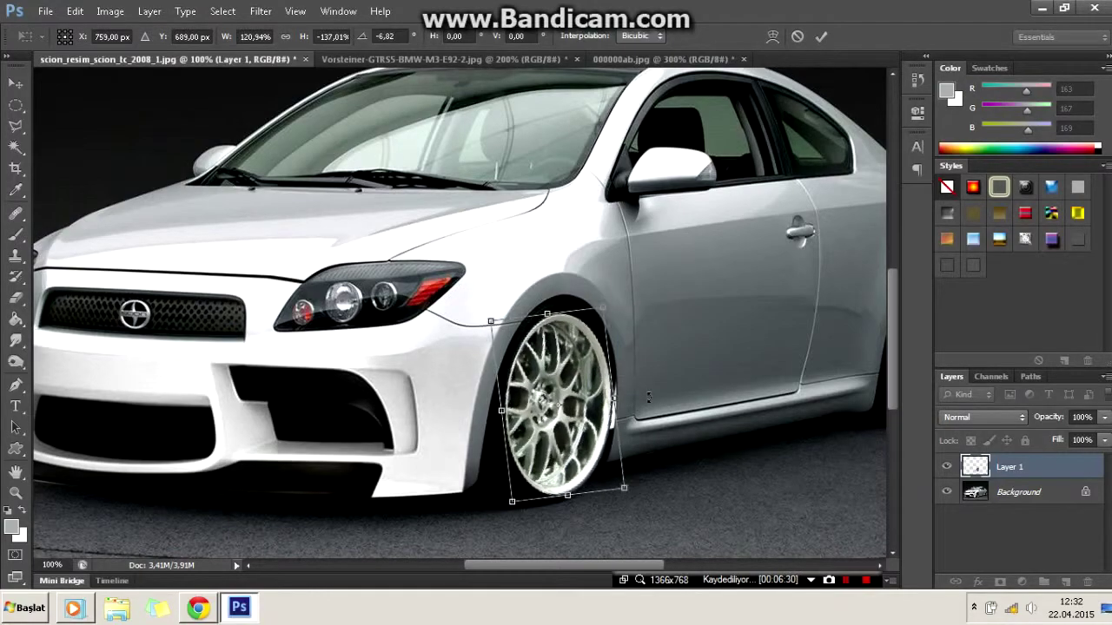
key("ctrl+plus")
left_click_drag(640, 311, 658, 303)
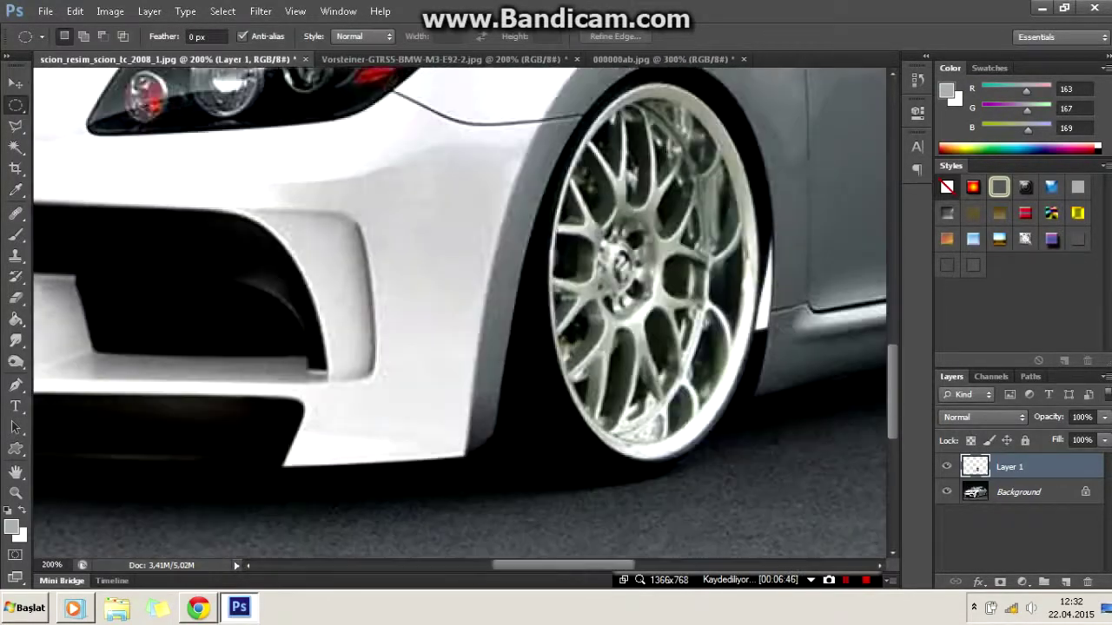
key("l")
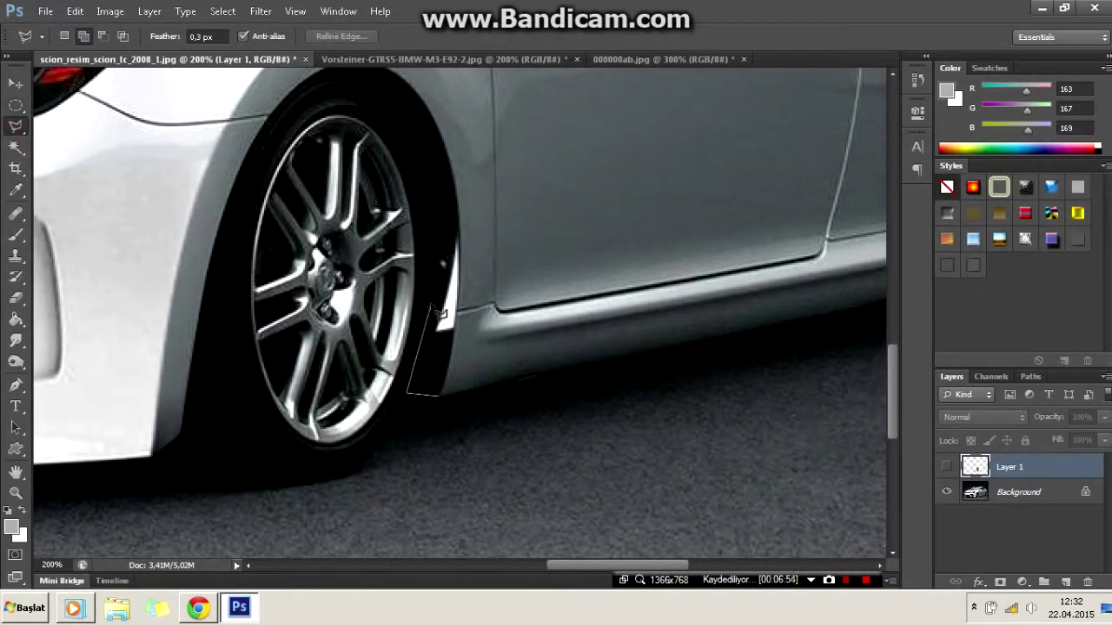
Paint the strip behind the front wheel black on the Background layer.
left_click(440, 402)
key("b")
left_click(1014, 489)
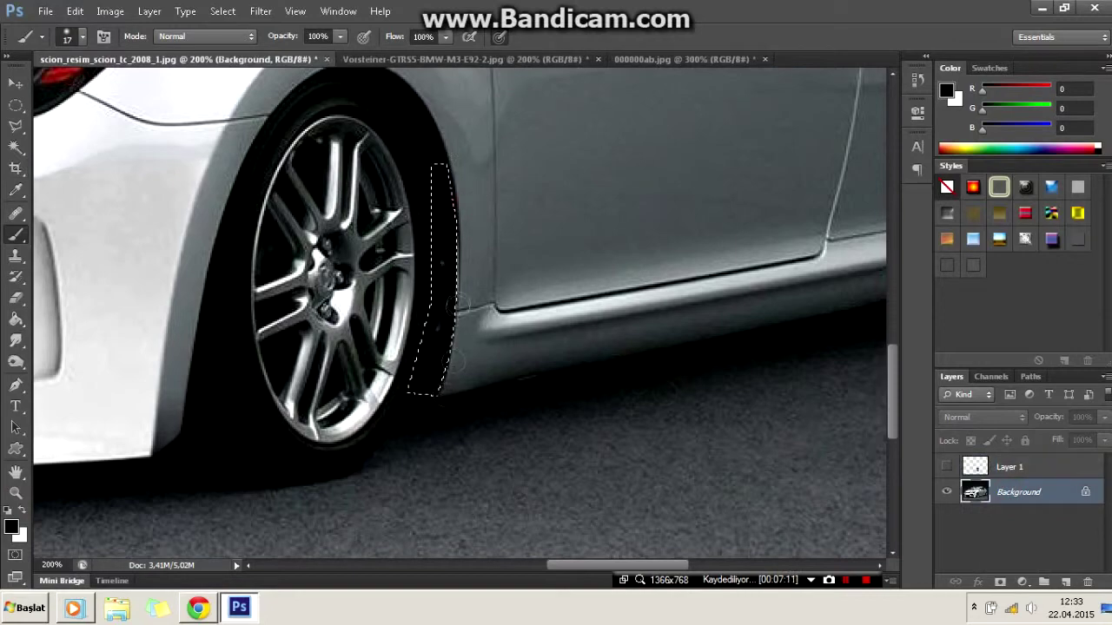
key("l")
key("ctrl+d")
Show the mesh wheel layer again, zoom out, and return to the silver car photo.
left_click(947, 466)
key("ctrl+0")
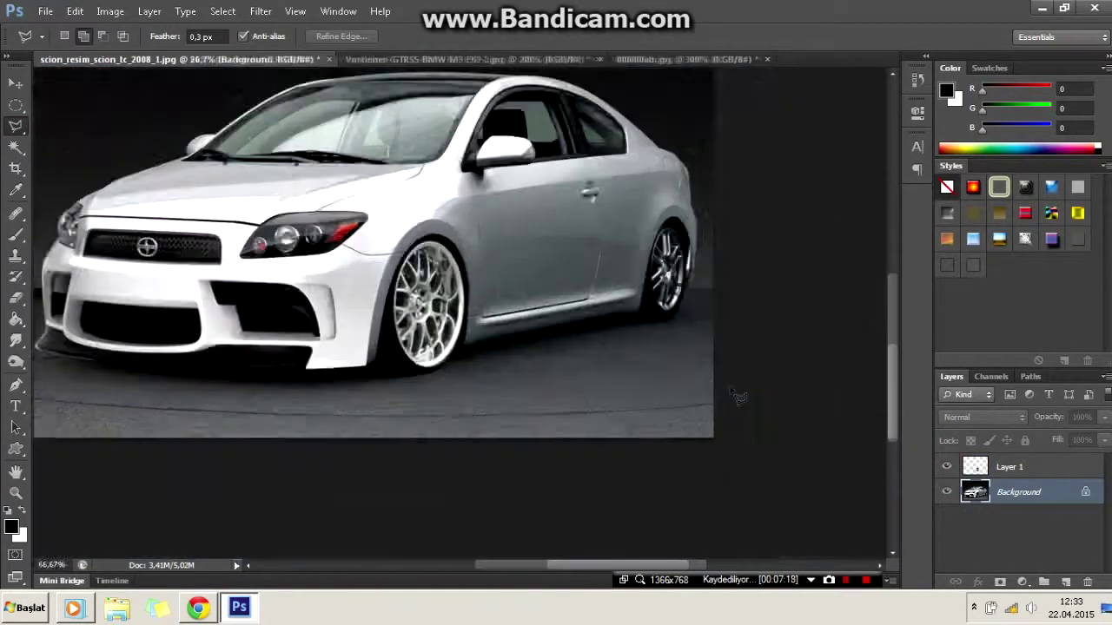
key("ctrl+Tab")
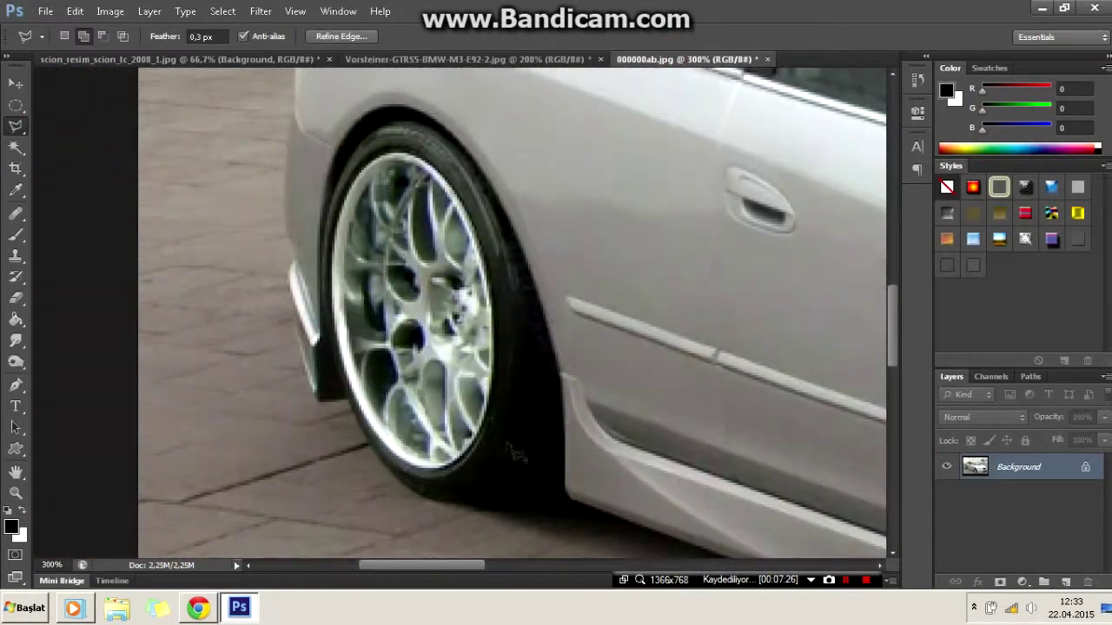
Pen-trace the mesh wheel, make it a selection, and paste it into the Scion document.
left_click(16, 387)
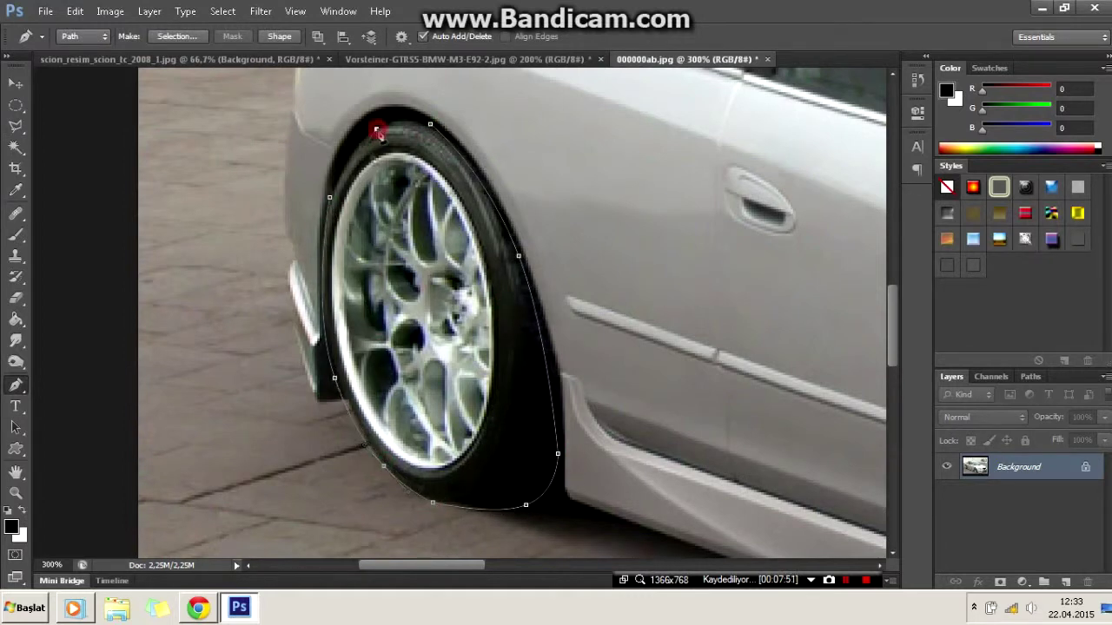
right_click(445, 200)
left_click(491, 287)
key("Return")
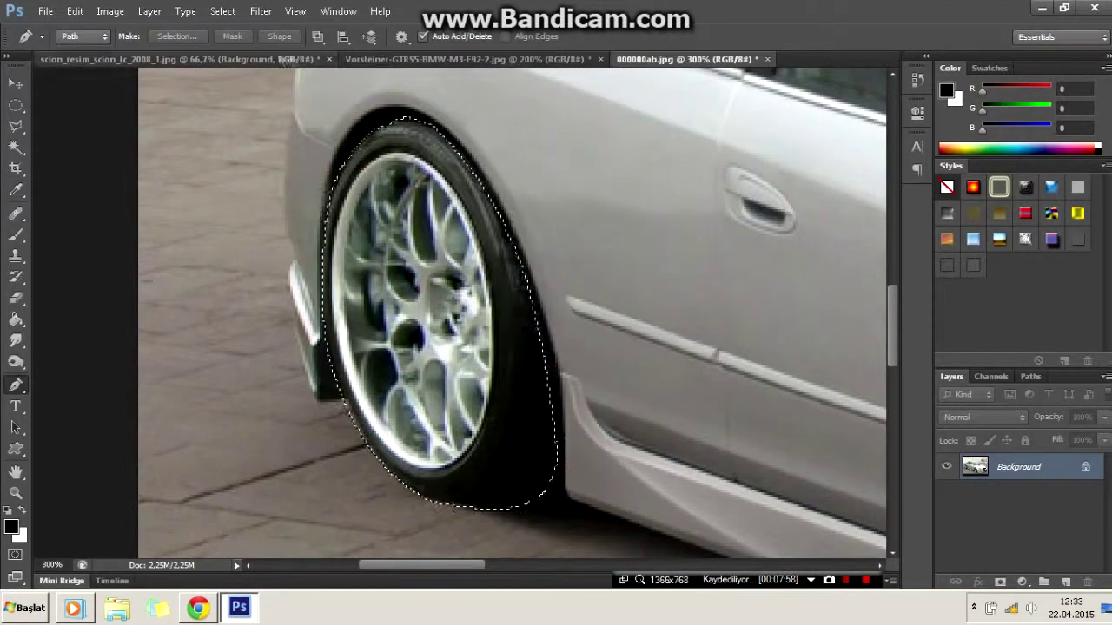
key("ctrl+c")
key("ctrl+Tab")
key("ctrl+v")
Free Transform the pasted wheel, scaling, tilting and narrowing it into the rear arch.
right_click(453, 294)
left_click(479, 414)
key("ctrl+plus")
key("ctrl+plus")
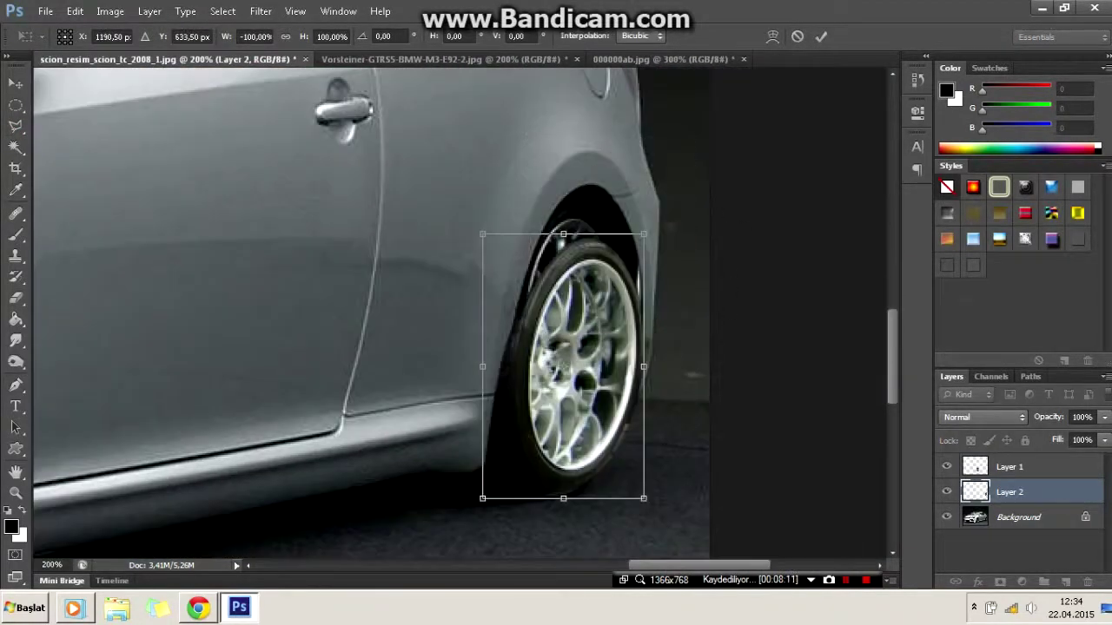
left_click_drag(642, 233, 650, 164)
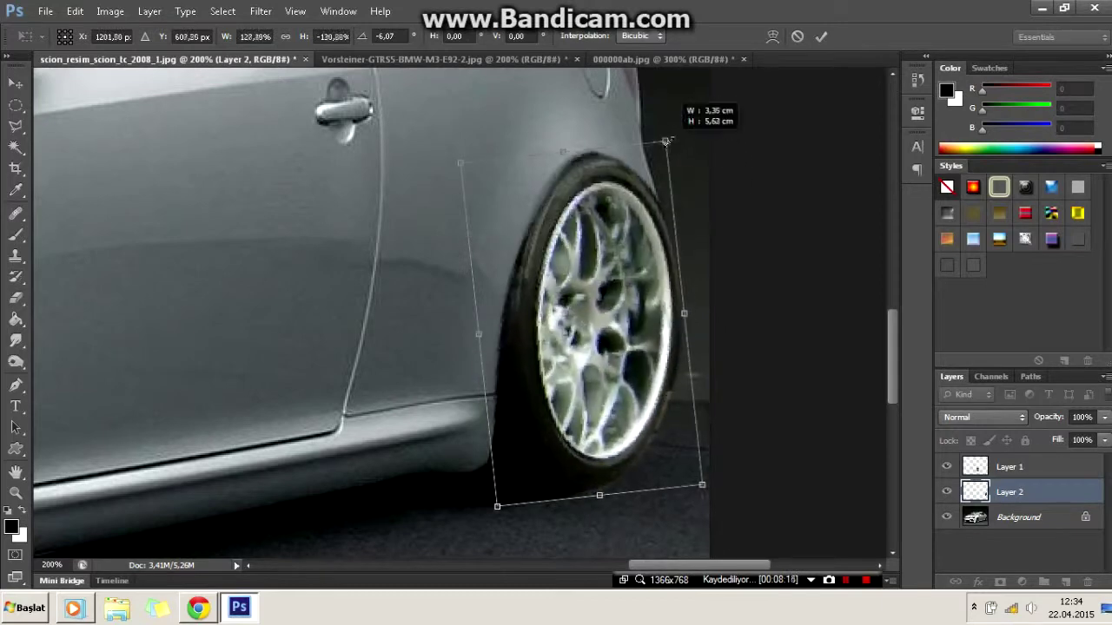
left_click_drag(461, 347, 468, 346)
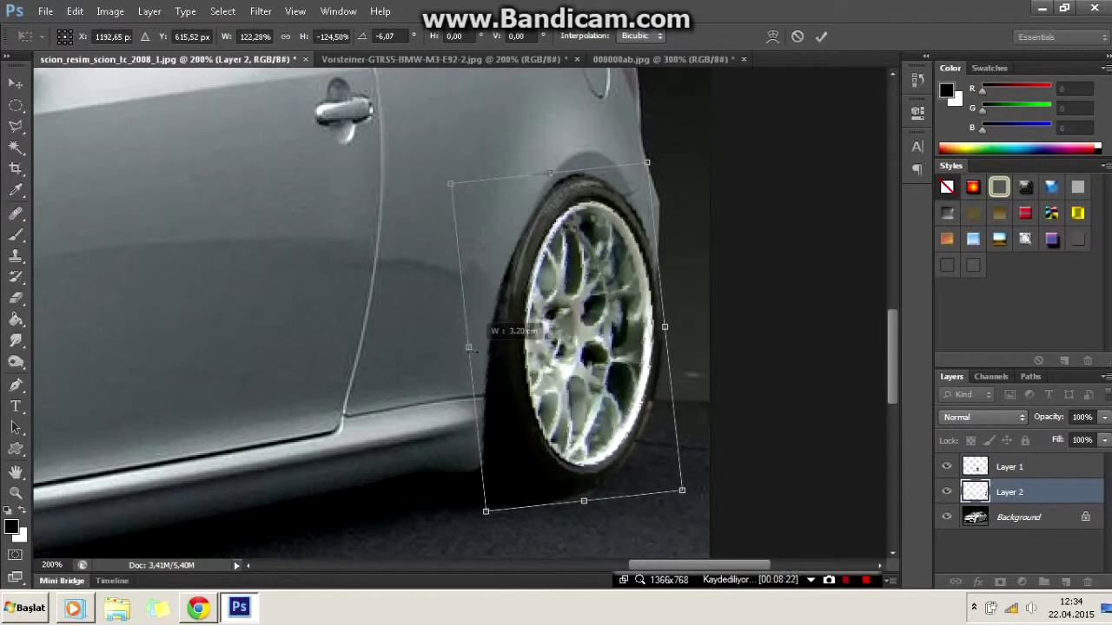
left_click_drag(665, 327, 655, 327)
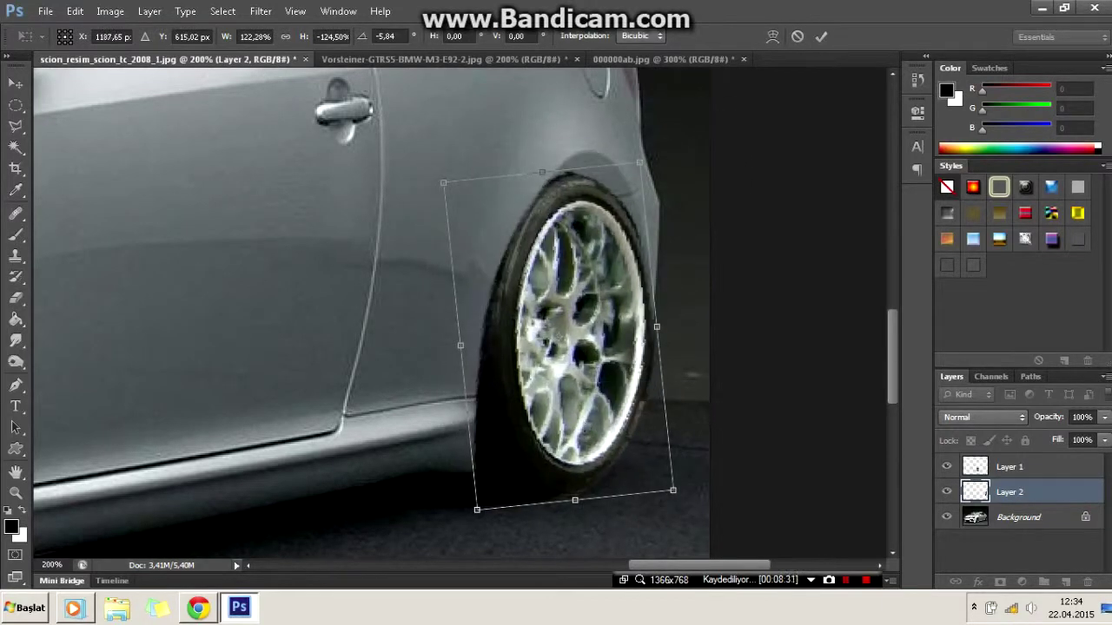
left_click_drag(597, 423, 590, 423)
key("Return")
Content-Aware fill the old rear arch area on the car photo beneath the hidden wheel layer.
key("l")
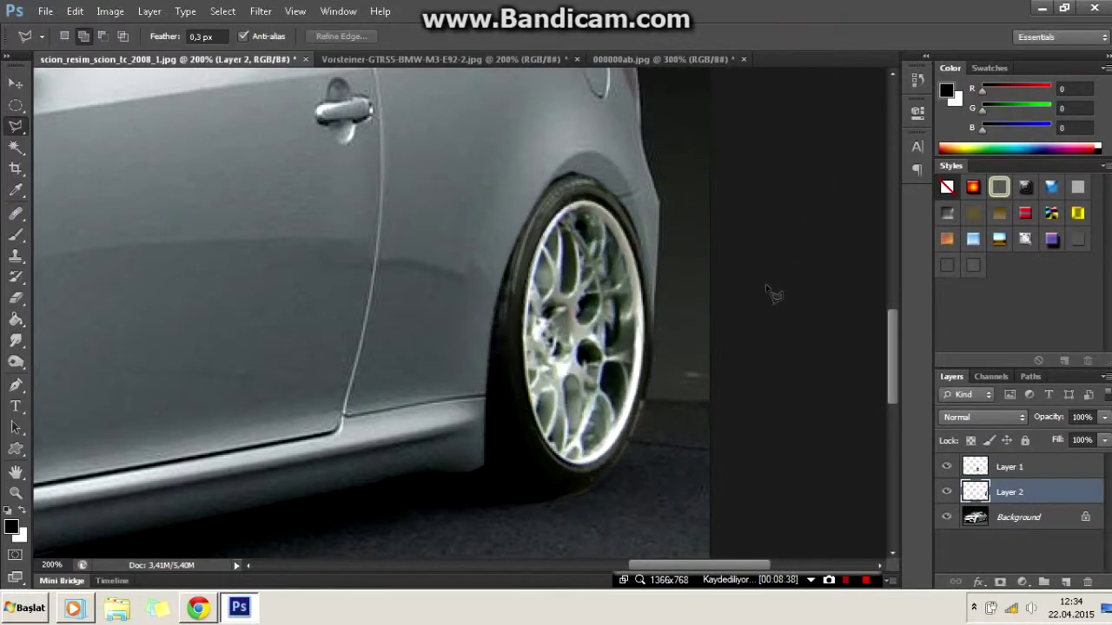
left_click(947, 492)
left_click(1018, 517)
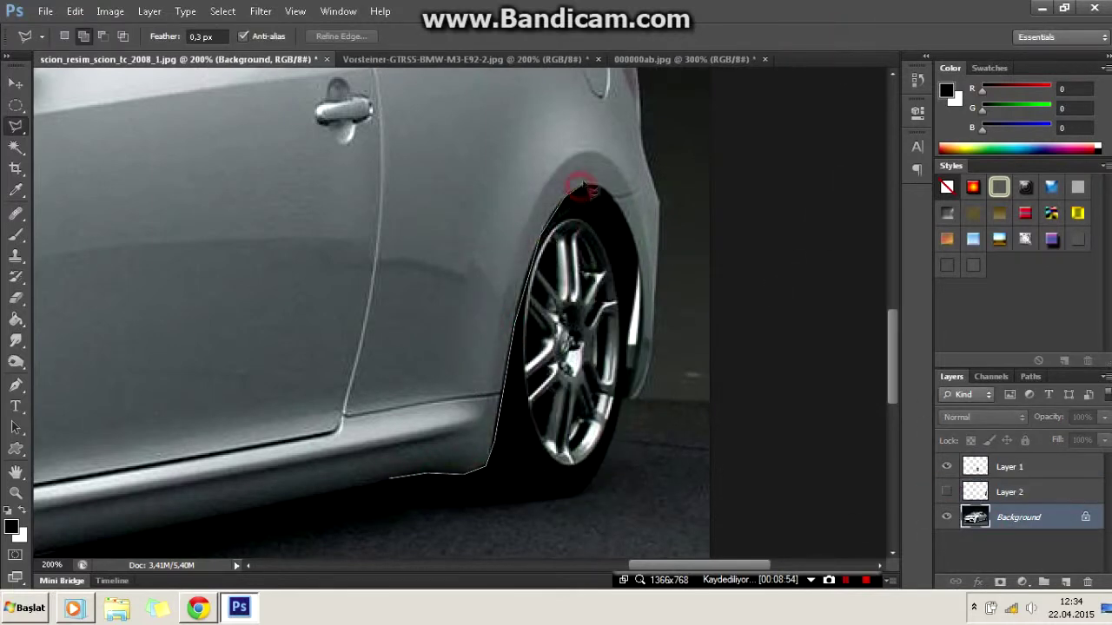
left_click(356, 198)
left_click(389, 476)
key("shift+F5")
key("Return")
left_click(946, 491)
left_click(1008, 492)
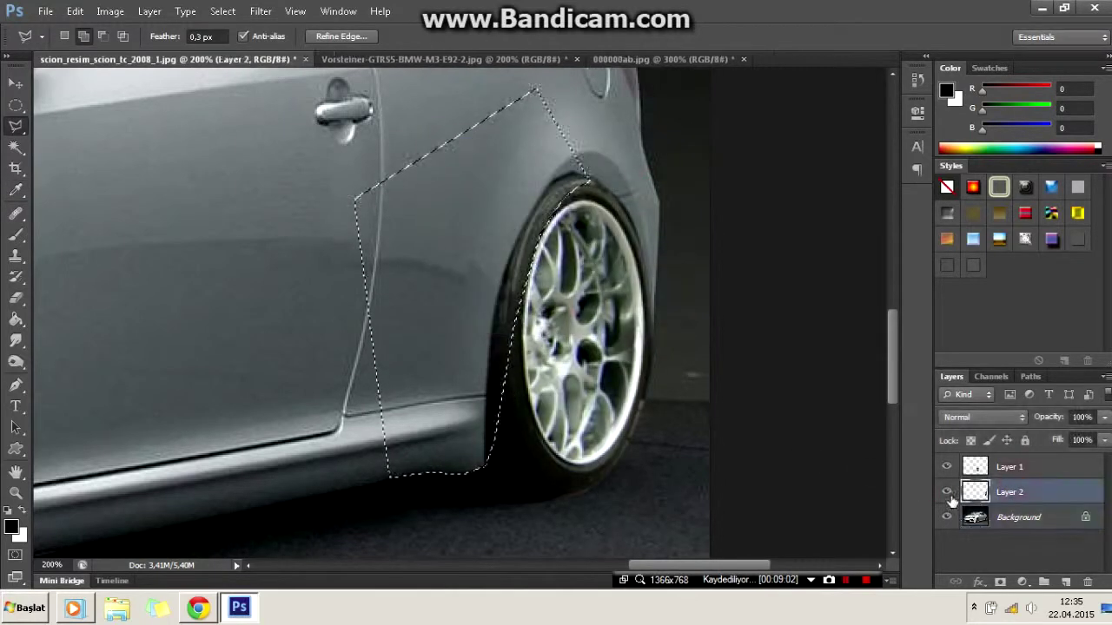
Deselect and compare the new wheel against the arch by toggling its visibility.
key("b")
left_click(42, 37)
key("Escape")
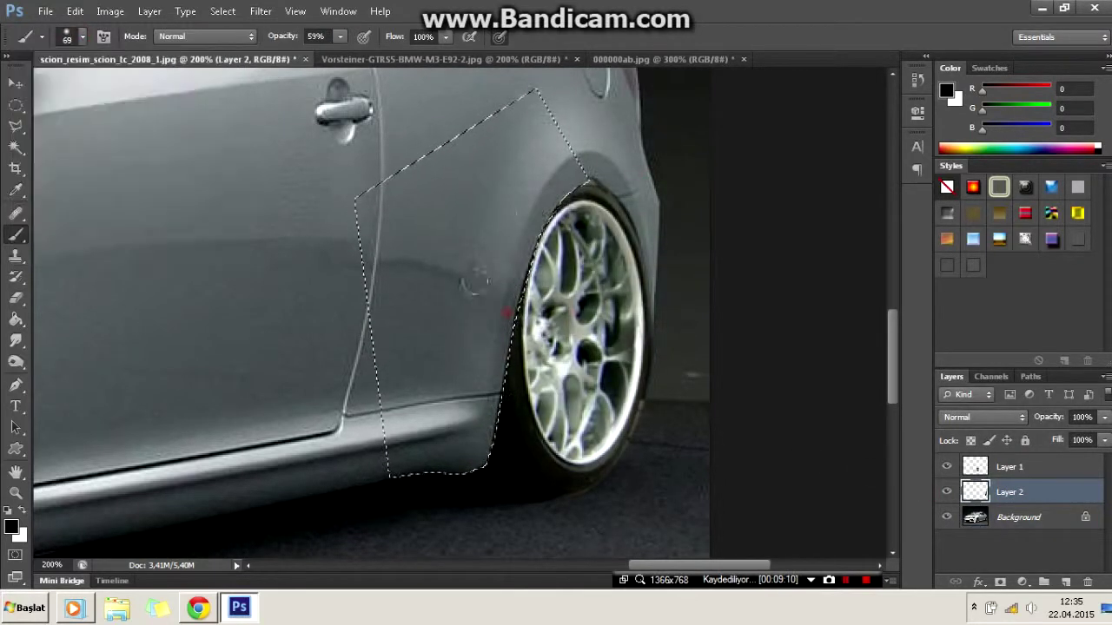
key("l")
key("b")
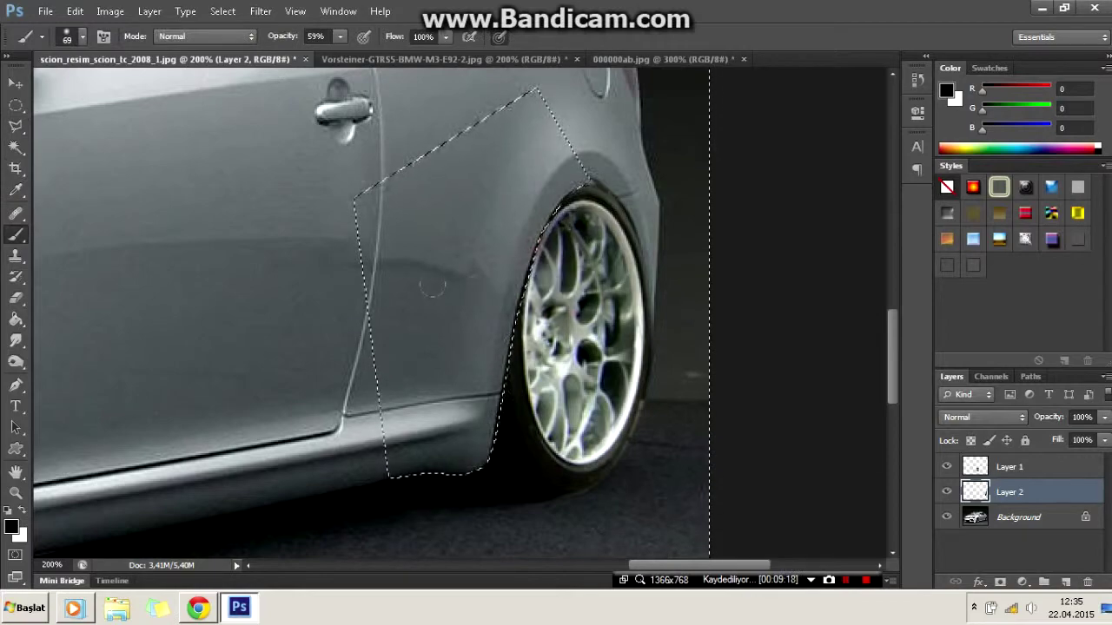
key("l")
right_click(382, 149)
left_click(410, 150)
key("ctrl+plus")
left_click(947, 492)
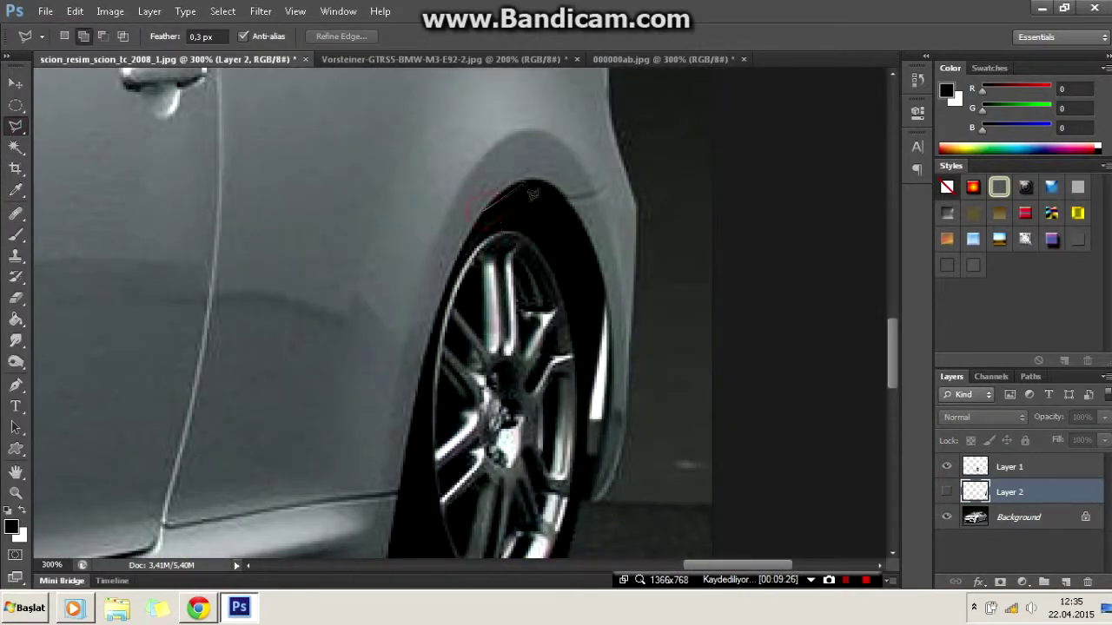
left_click(946, 491)
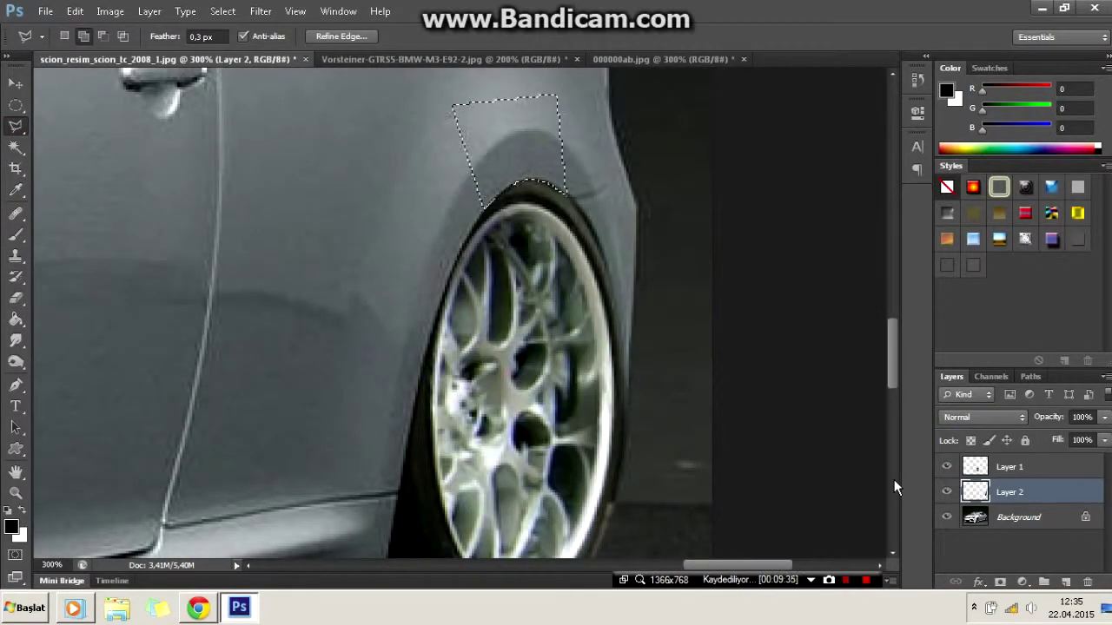
key("ctrl+minus")
key("ctrl+minus")
Warp the mesh wheel layer to fit the rear arch and commit it.
key("ctrl+plus")
key("ctrl+t")
right_click(617, 185)
left_click(640, 286)
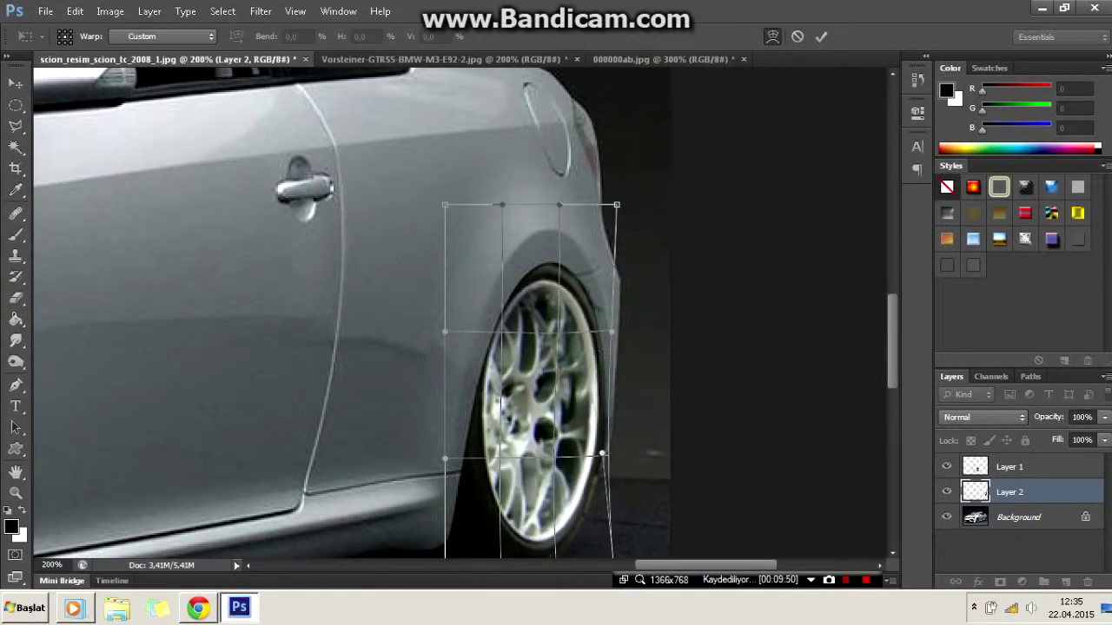
scroll(612, 344, "down", 2)
key("Return")
key("l")
key("ctrl+minus")
key("ctrl+minus")
key("ctrl+minus")
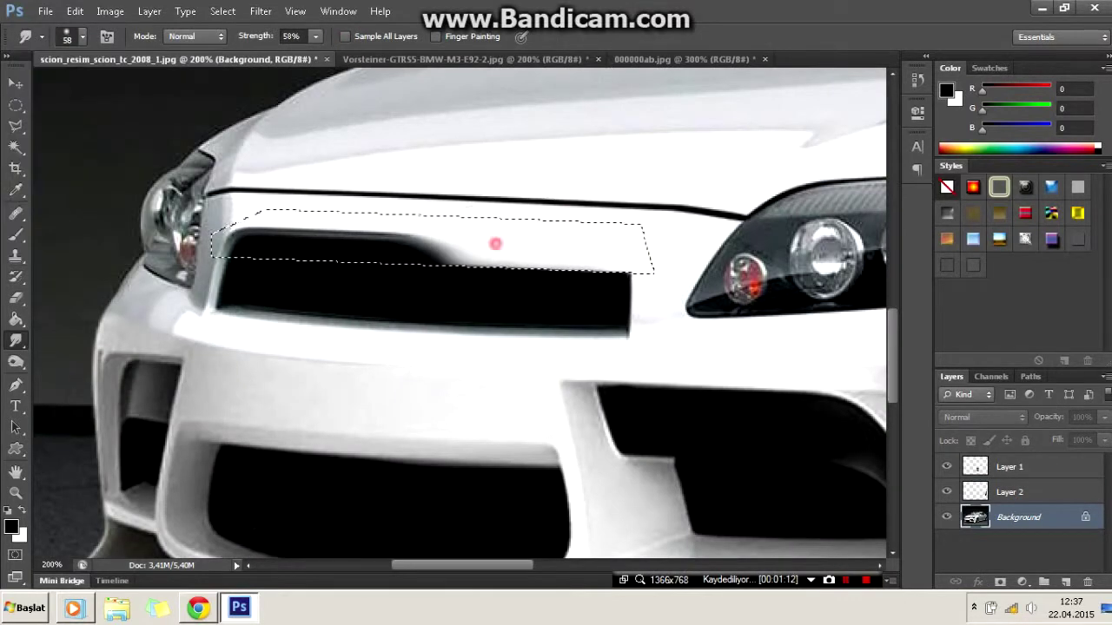
mouse_move(495, 244)
left_mouse_down()
mouse_move(218, 235)
mouse_move(369, 263)
left_mouse_up()
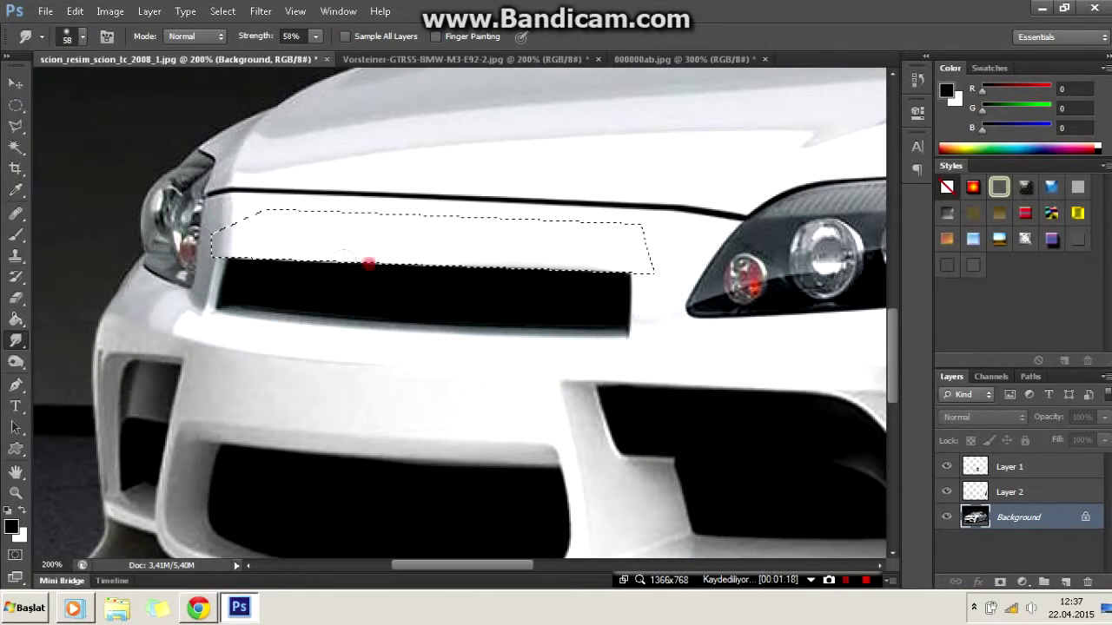
Lasso the central grille sections and smudge the black into white bodywork.
left_click(17, 126)
left_click(663, 253)
left_click(16, 341)
mouse_move(643, 253)
left_mouse_down()
mouse_move(621, 287)
mouse_move(434, 326)
mouse_move(472, 310)
mouse_move(578, 319)
left_mouse_up()
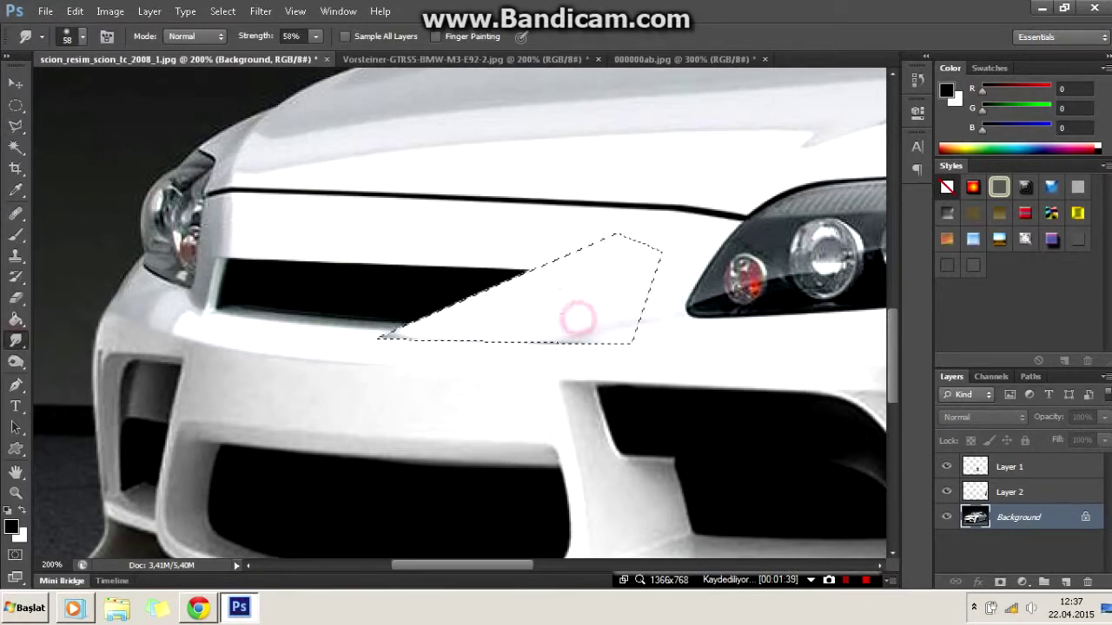
key("l")
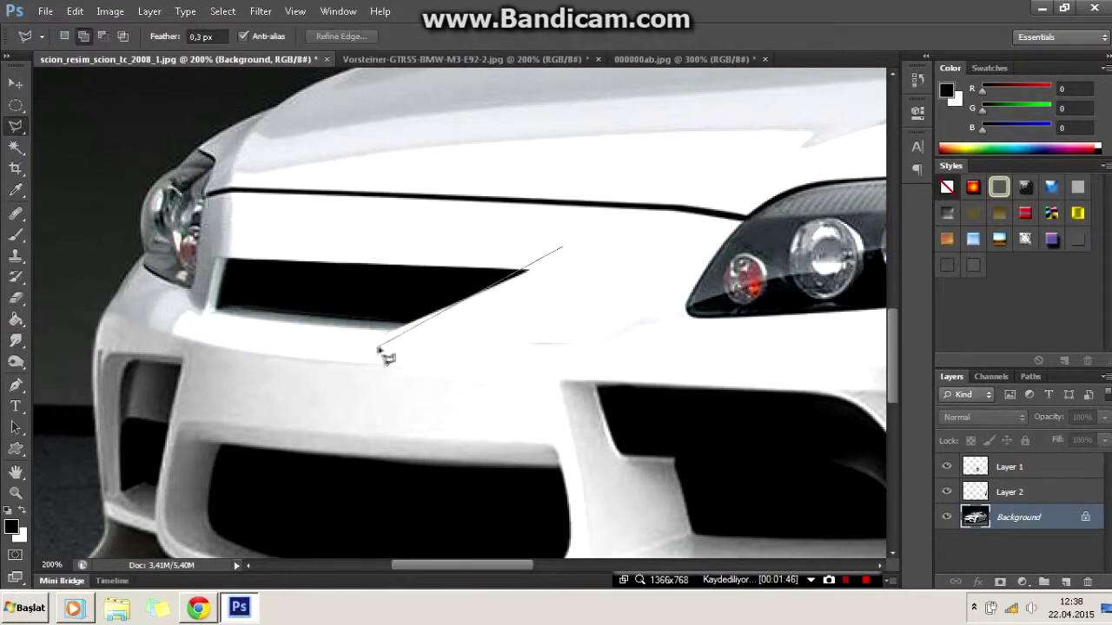
key("r")
left_click_drag(526, 271, 342, 308)
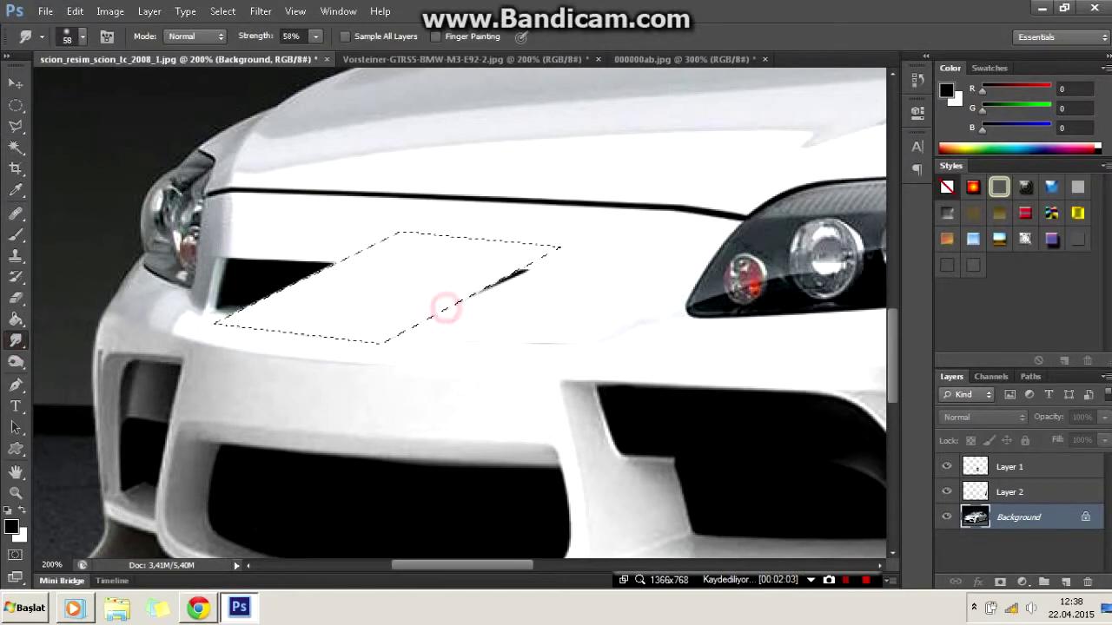
key("l")
key("ctrl+d")
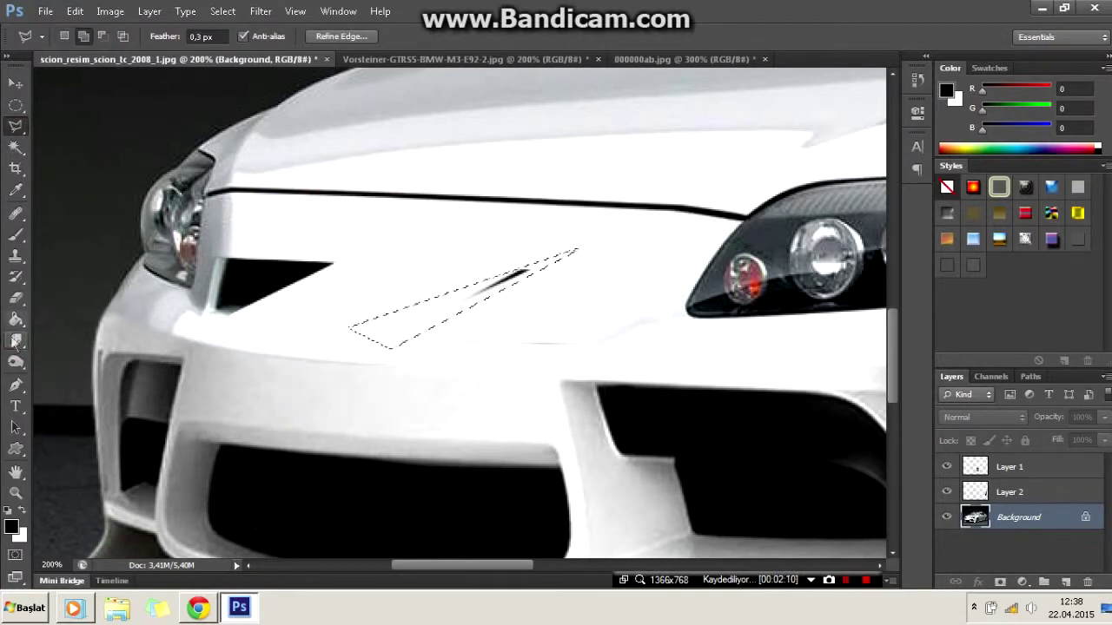
left_click(16, 340)
left_click_drag(521, 275, 391, 328)
Lasso and smudge the grille's left end and corner white, then deselect.
left_click(14, 129)
key("ctrl+d")
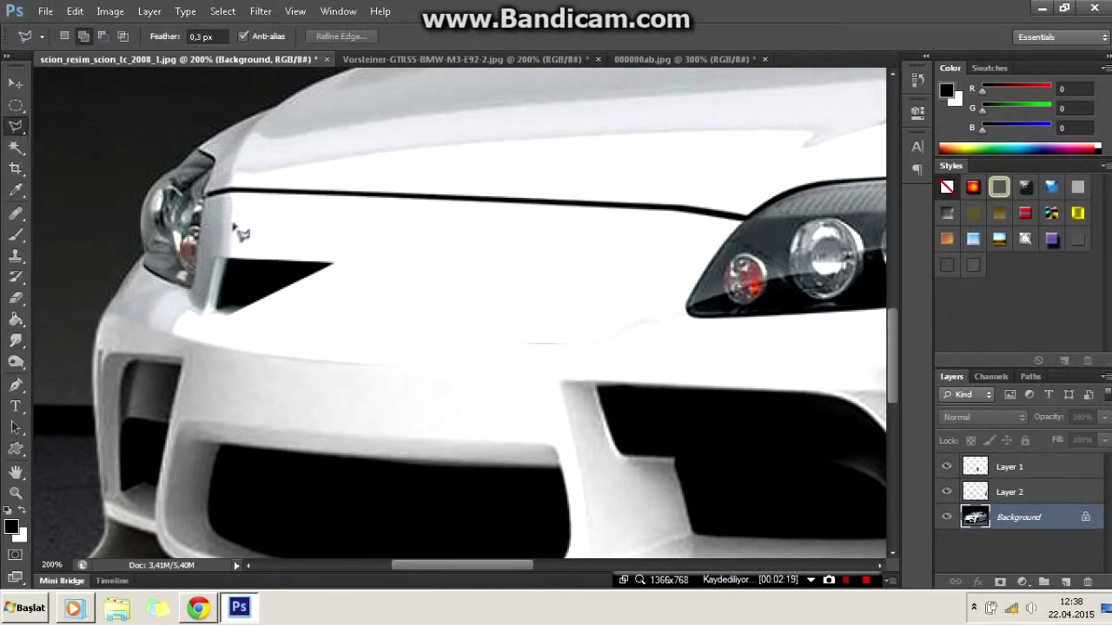
left_click(231, 236)
left_click(16, 340)
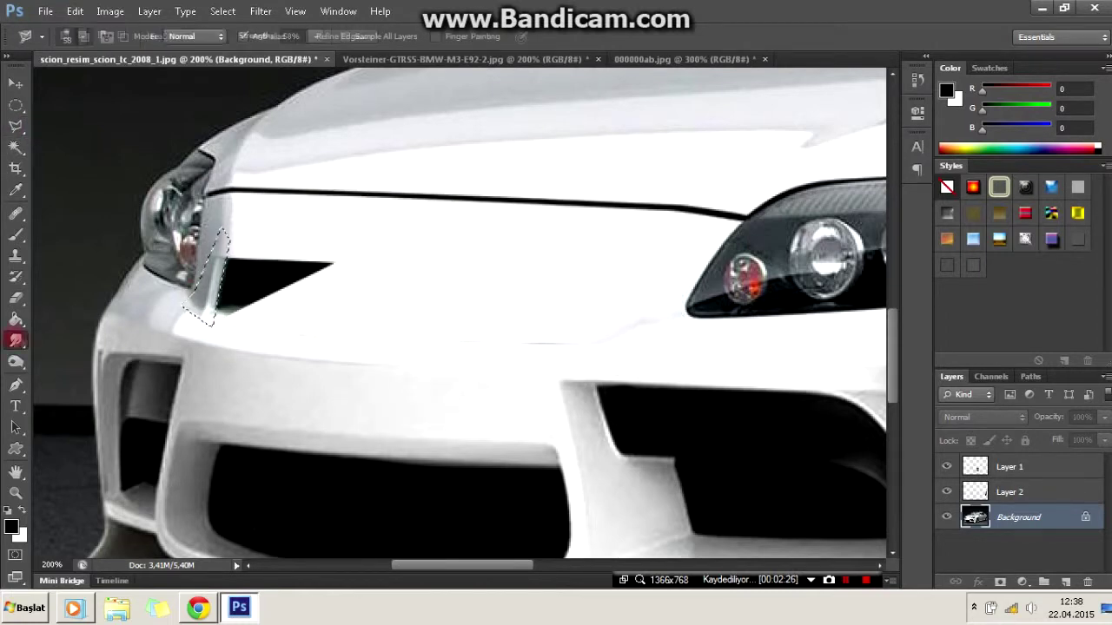
left_click(16, 126)
key("ctrl+d")
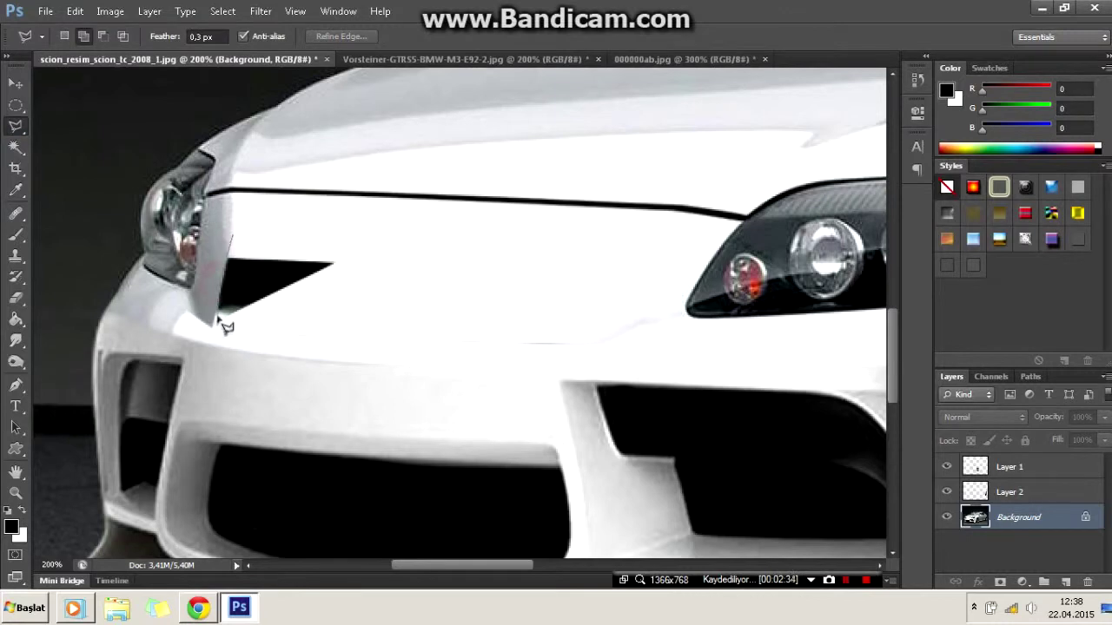
left_click(387, 234)
left_click(233, 235)
left_click(16, 340)
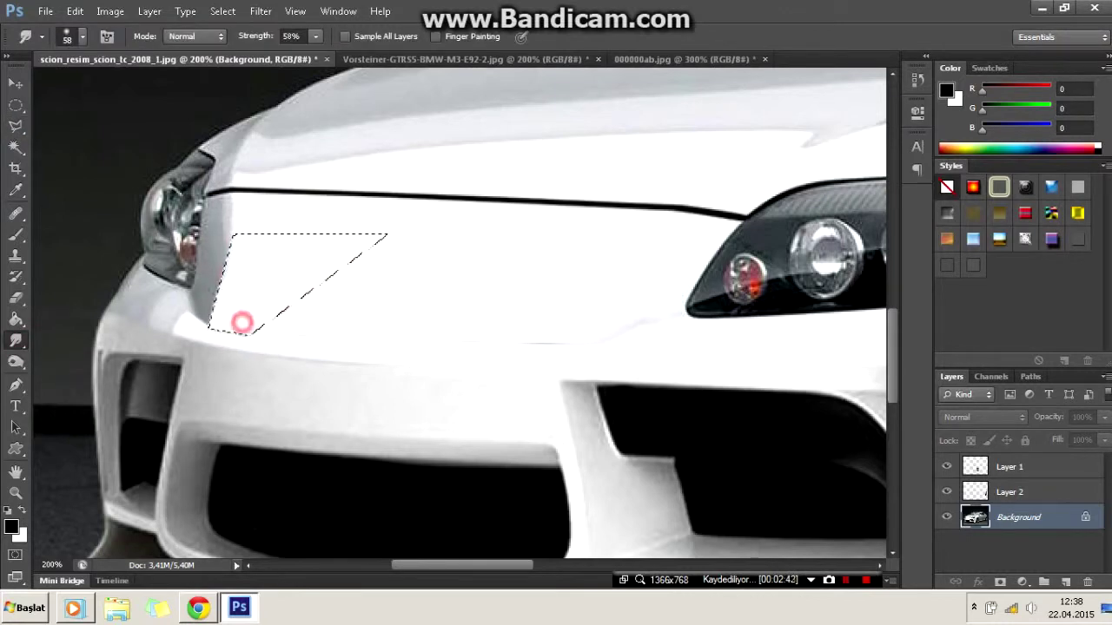
key("ctrl+d")
right_click(16, 341)
left_click(70, 333)
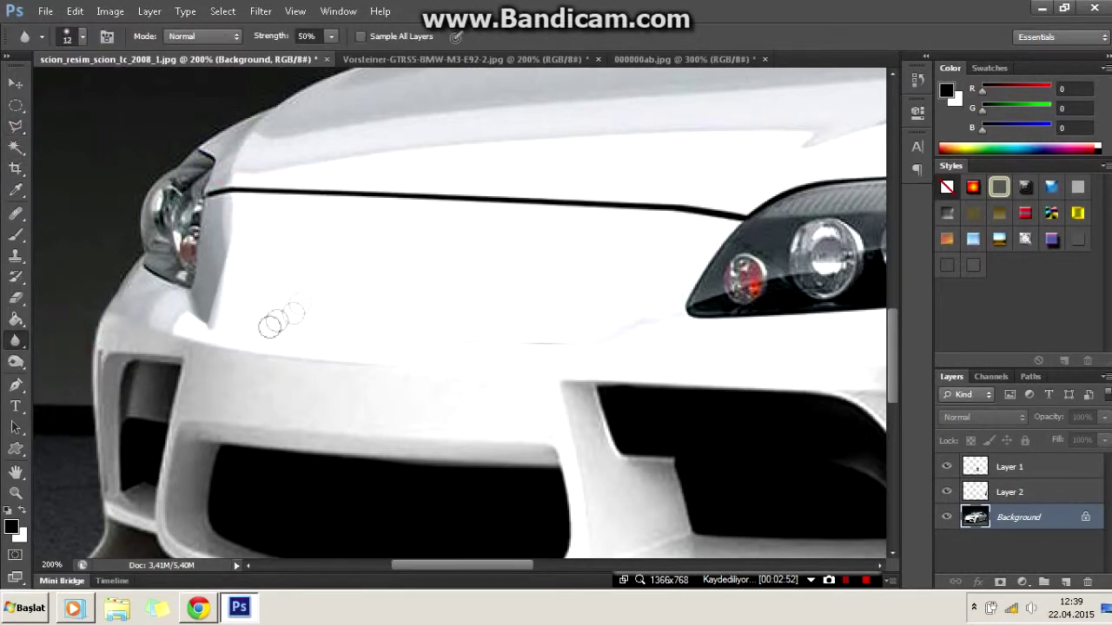
Sample the near-white body colour and set a brush size.
key("b")
left_click(501, 351, "alt")
left_click(82, 36)
key("Return")
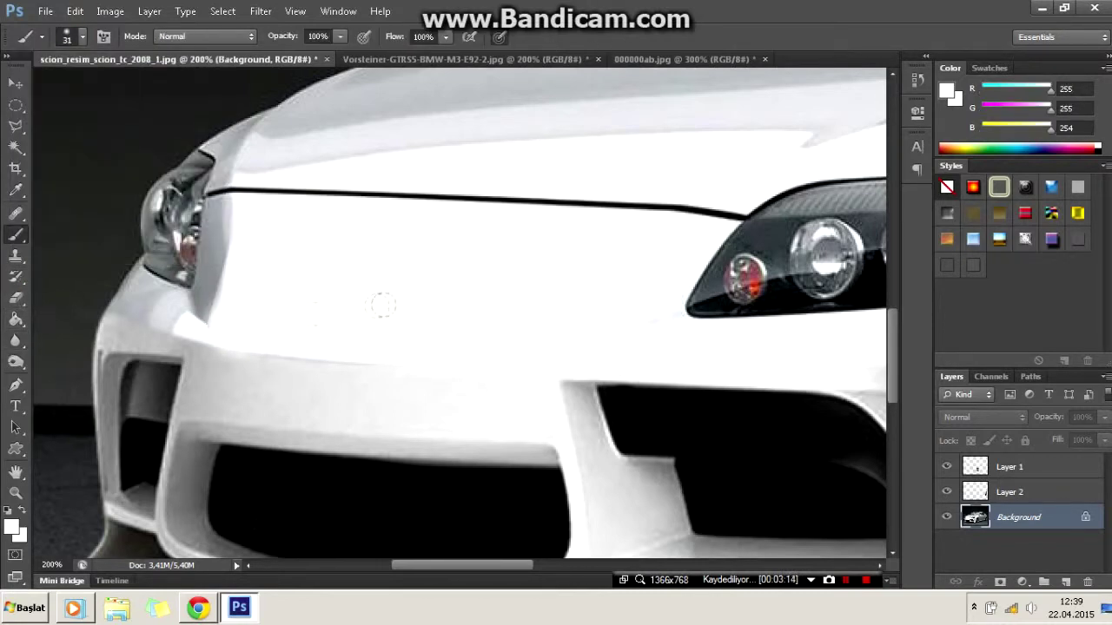
scroll(295, 319, "down", 5)
scroll(295, 319, "up", 3)
scroll(295, 319, "up", 3)
scroll(295, 318, "up", 2)
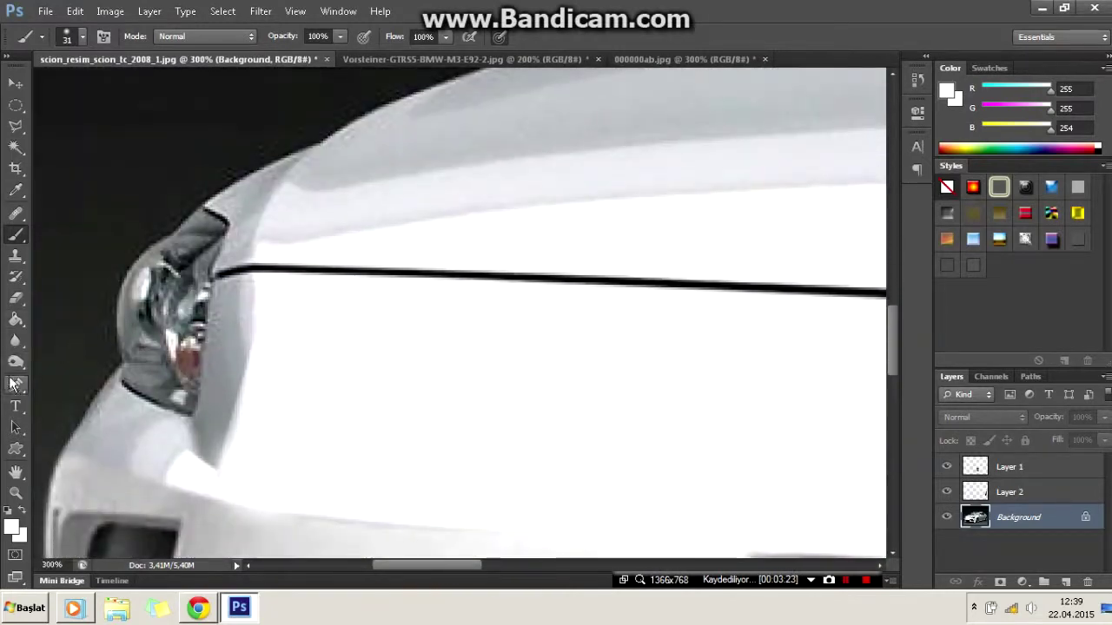
Pen-path the area below the left headlight and paint it with the sampled grey body colour.
left_click(16, 384)
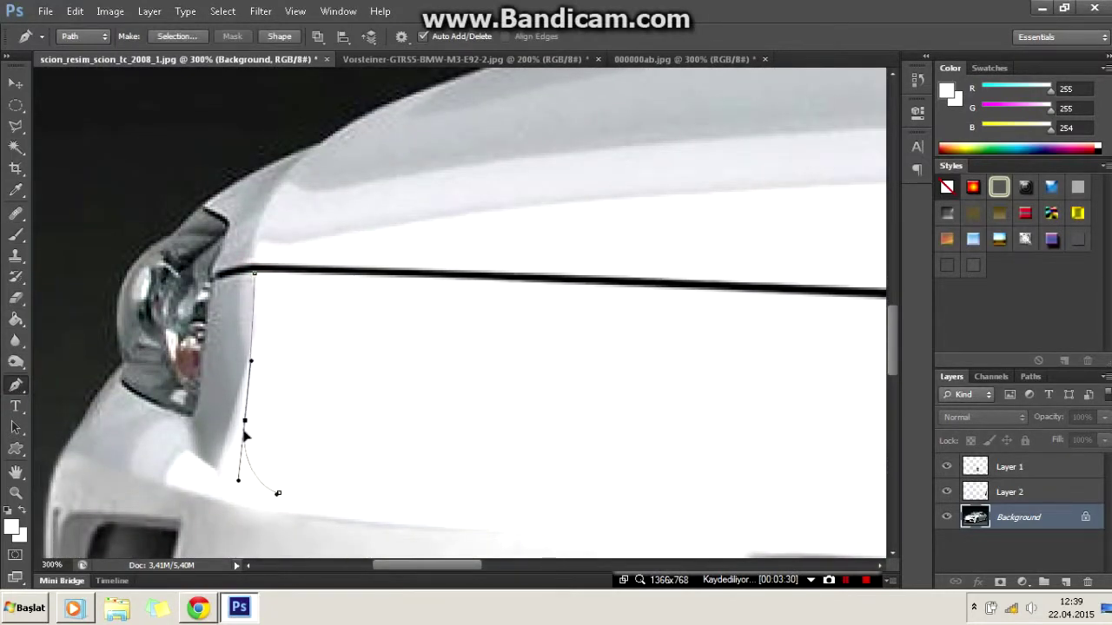
right_click(297, 333)
left_click(391, 107)
key("Return")
key("i")
left_click(217, 352)
key("b")
mouse_move(213, 351)
left_mouse_down()
mouse_move(191, 461)
mouse_move(200, 399)
mouse_move(261, 486)
left_mouse_up()
Smudge the bumper edge, deselect, and use the Blur tool to soften it.
key("r")
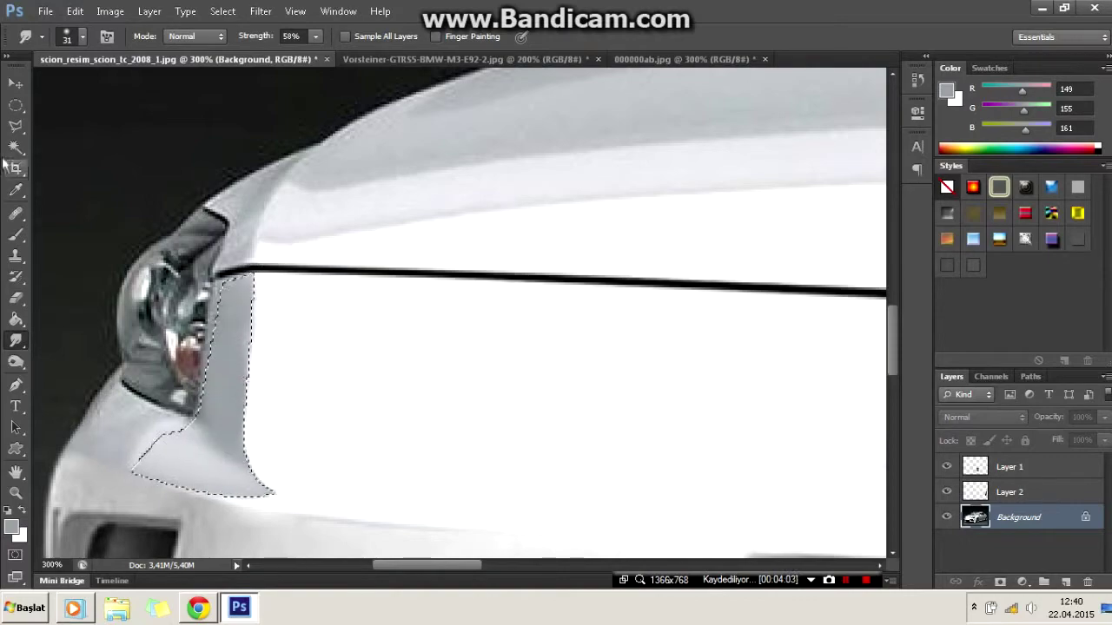
key("ctrl+d")
scroll(347, 176, "down", 1)
scroll(347, 177, "up", 1)
right_click(16, 341)
left_click(70, 365)
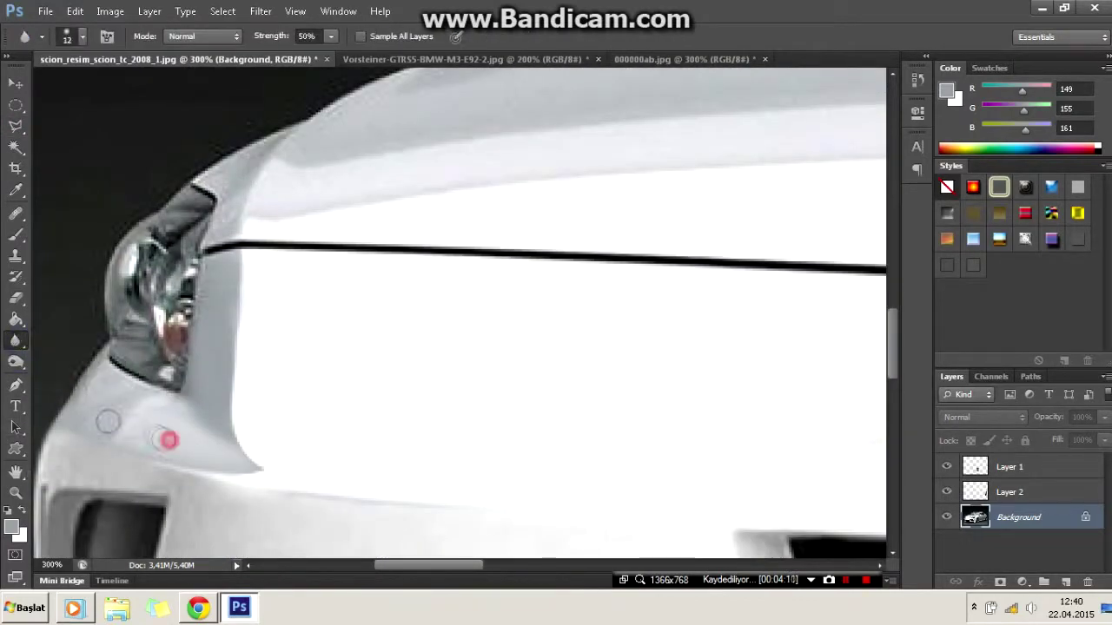
scroll(286, 429, "down", 4)
scroll(286, 429, "up", 3)
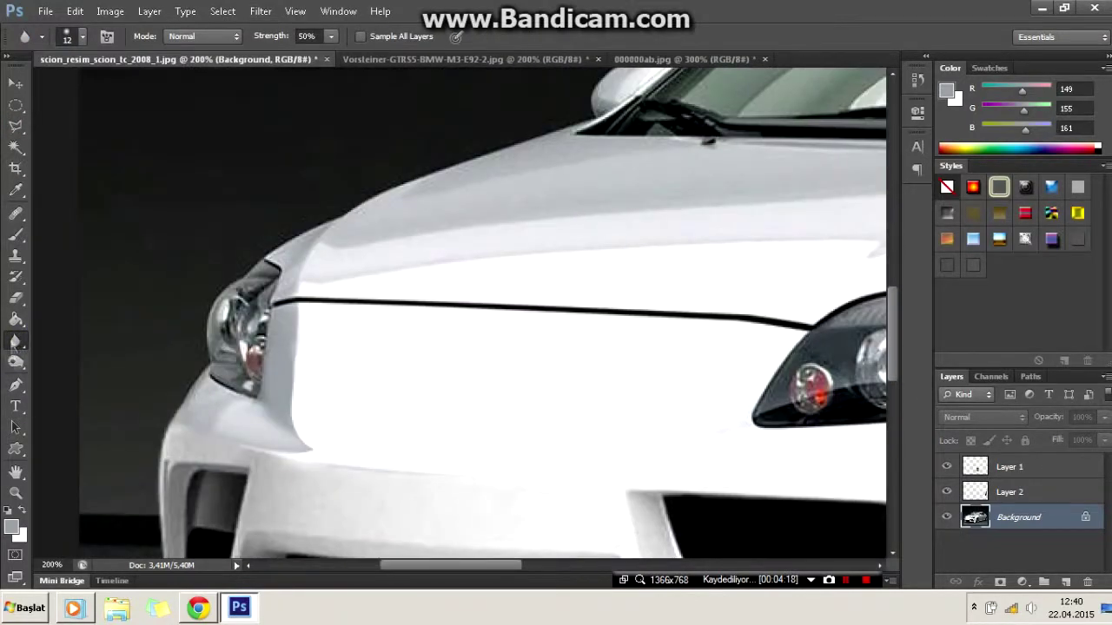
Pen-select the gap under the right headlight and paint it white at 68% opacity.
key("p")
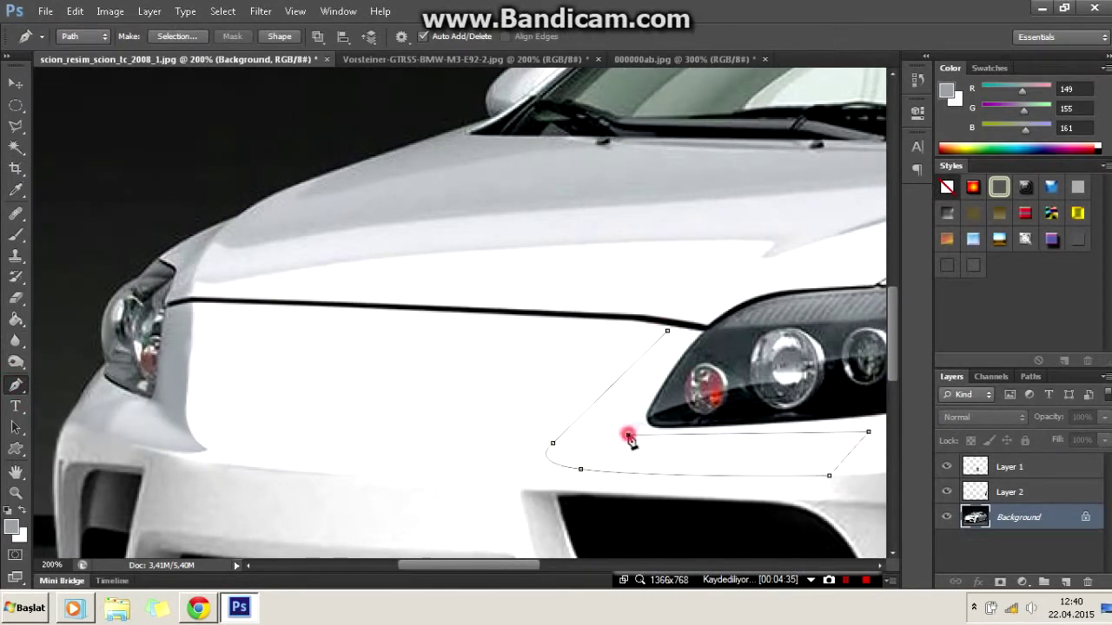
left_click(668, 334)
right_click(668, 334)
left_click(730, 165)
key("Return")
key("b")
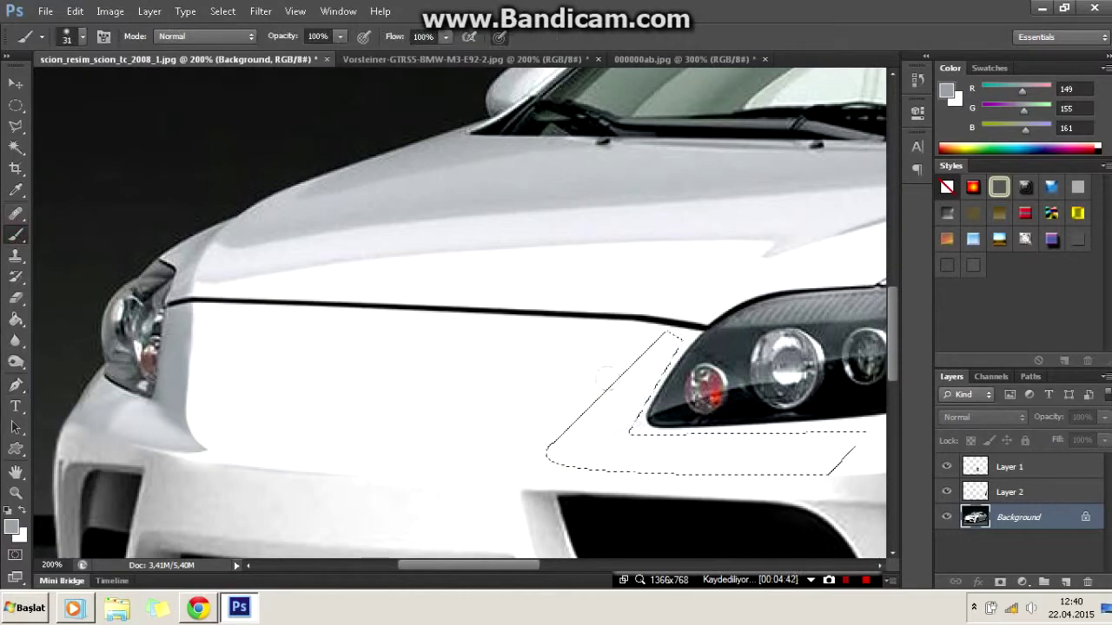
left_click(616, 427, "alt")
key("6")
key("8")
Deselect, sample pure white, and lasso the bumper's lower left corner for smudging.
key("l")
right_click(287, 161)
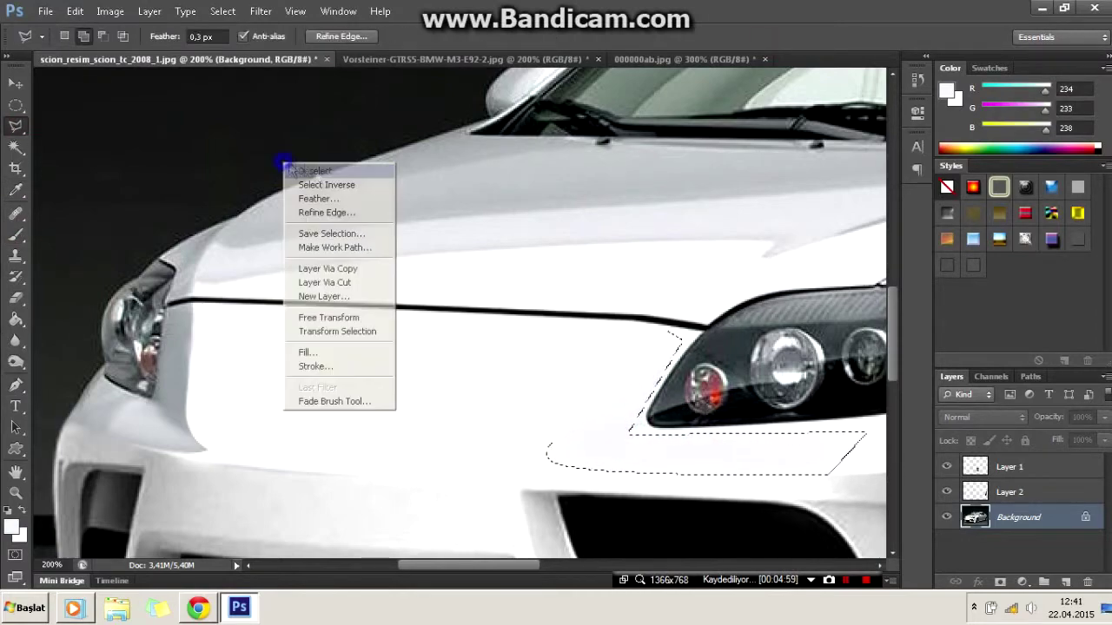
left_click(299, 168)
key("ctrl+0")
key("ctrl+1")
scroll(250, 418, "up", 1)
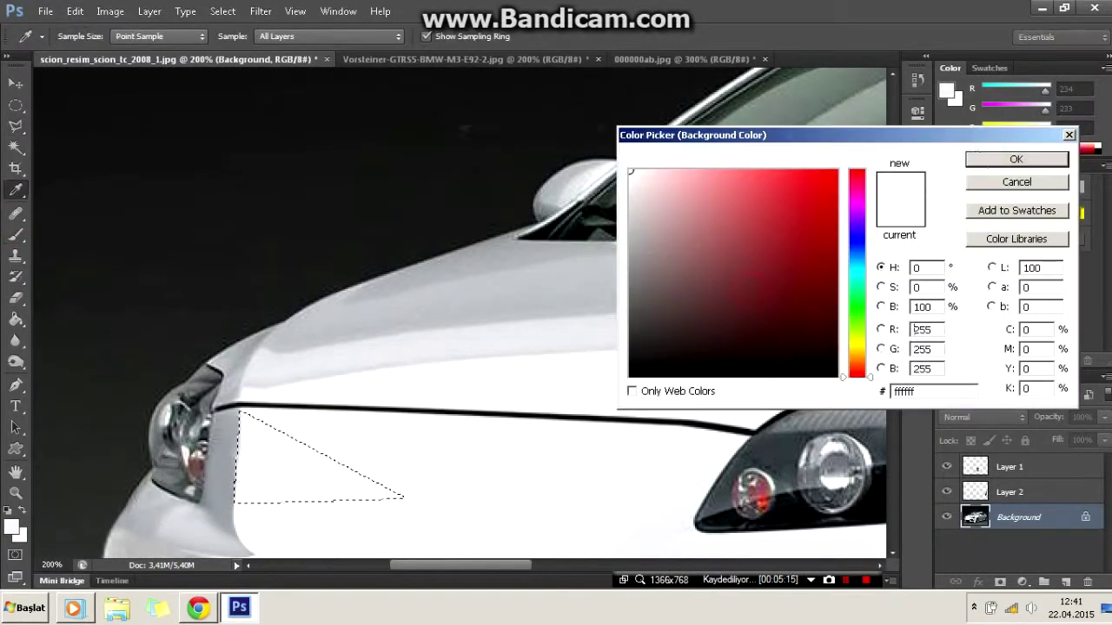
left_click(236, 474, "alt")
key("l")
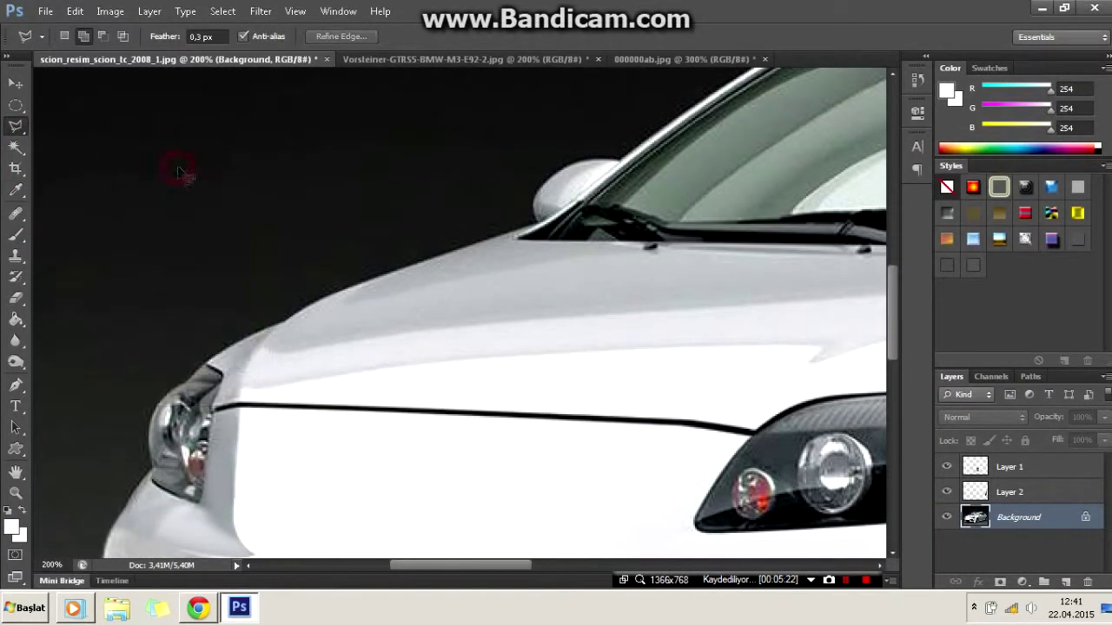
scroll(205, 168, "down", 3)
scroll(205, 169, "up", 3)
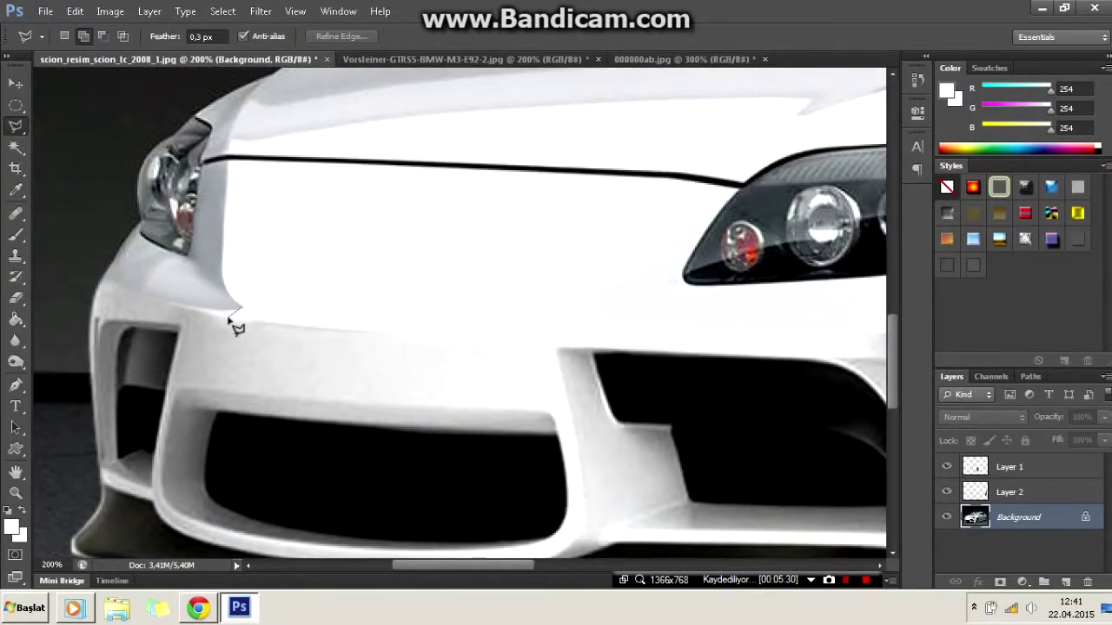
left_click_drag(233, 320, 178, 293)
key("r")
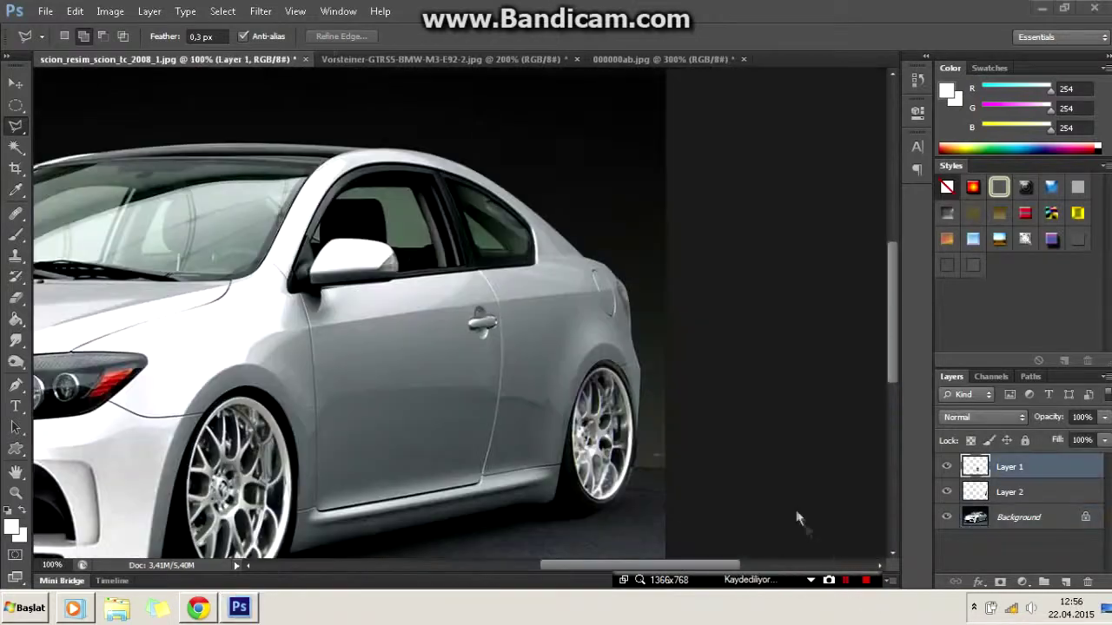
On the Background layer, lasso the door handle and smudge it into the grey door.
left_click(1018, 517)
key("ctrl+plus")
key("ctrl+plus")
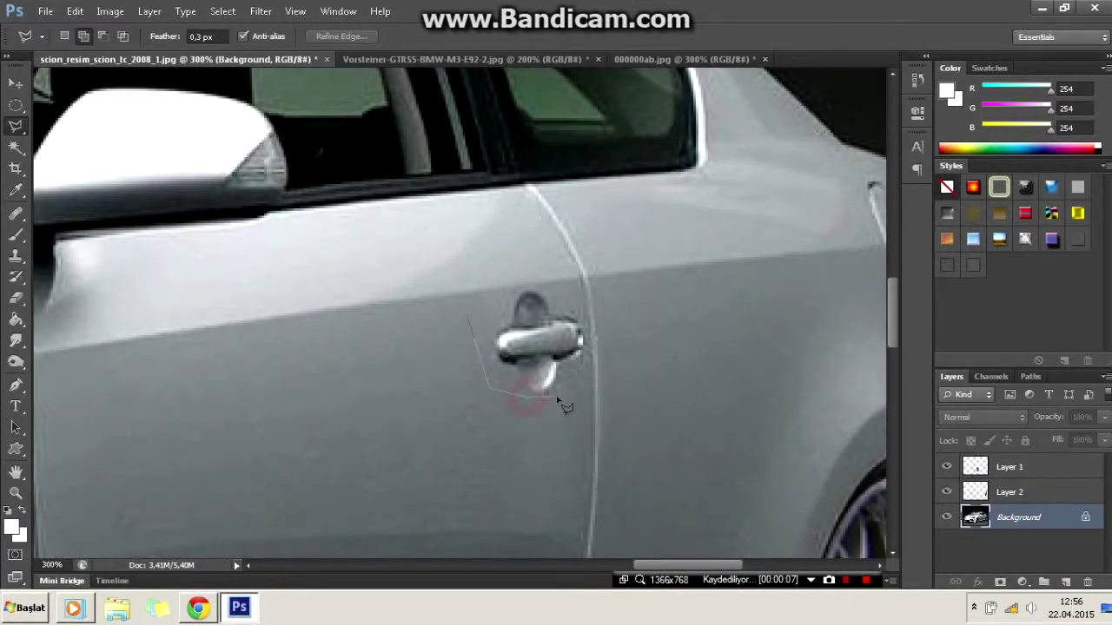
left_click(461, 315)
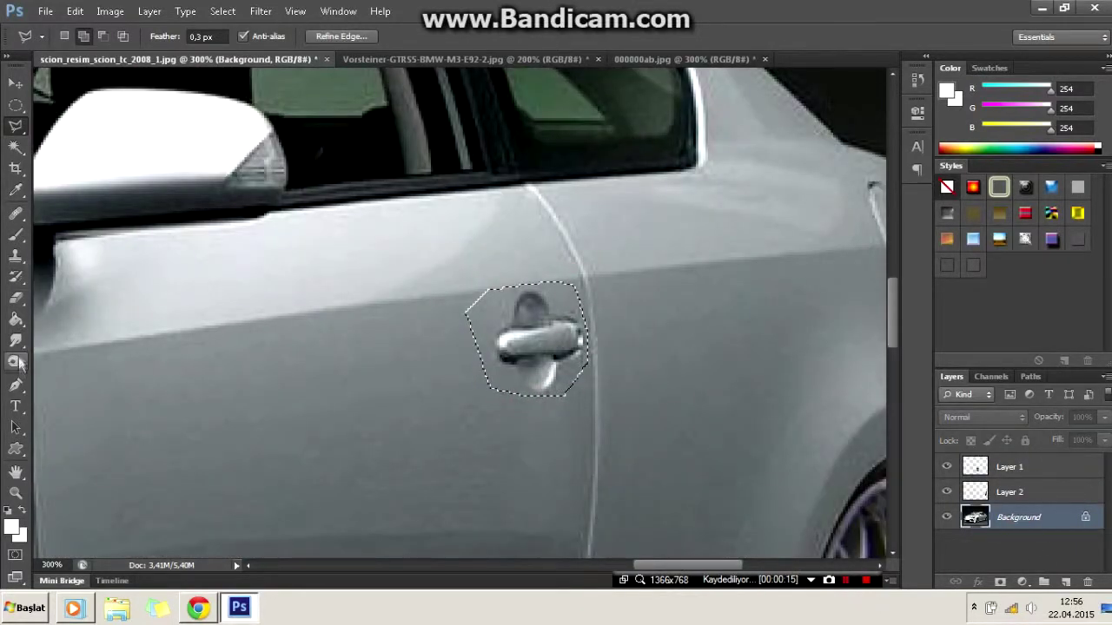
left_click_drag(15, 341, 61, 374)
left_click_drag(556, 343, 473, 299)
left_click_drag(495, 365, 526, 316)
left_click_drag(521, 382, 555, 365)
mouse_move(442, 389)
left_mouse_down()
mouse_move(556, 364)
mouse_move(496, 318)
mouse_move(505, 371)
left_mouse_up()
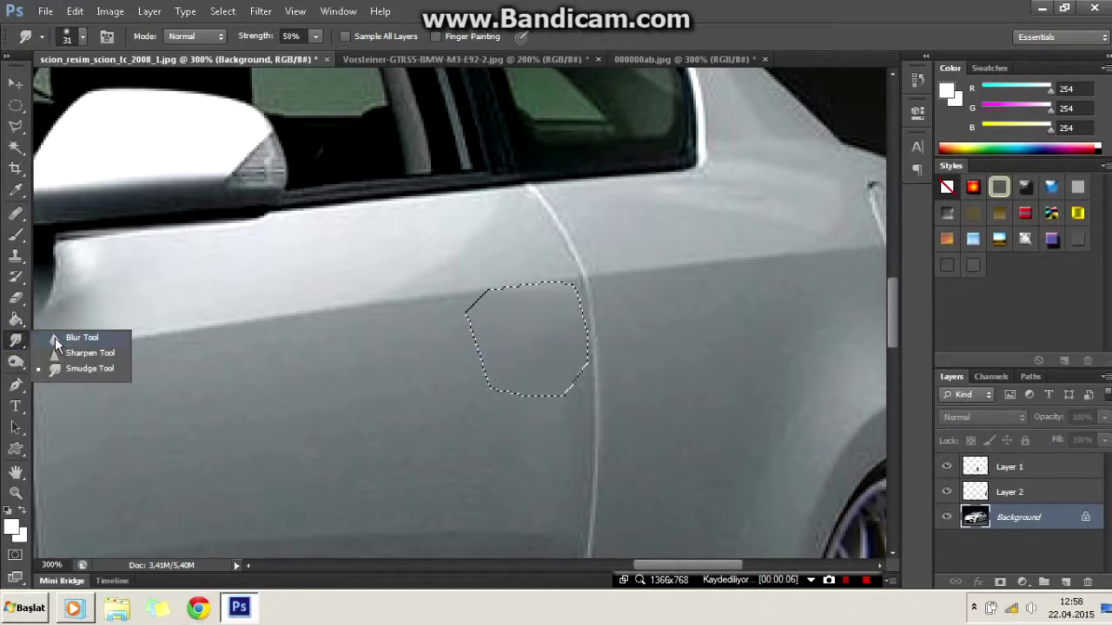
left_click(15, 340)
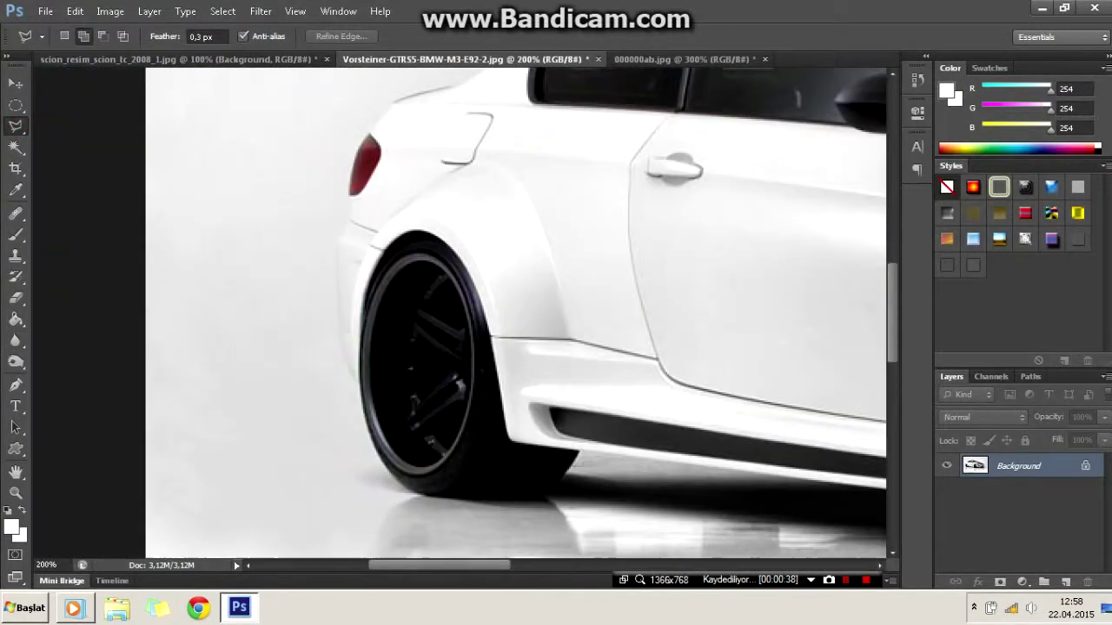
Pen-trace the outline of the BMW's flared rear fender.
left_click(518, 220)
left_click(549, 302)
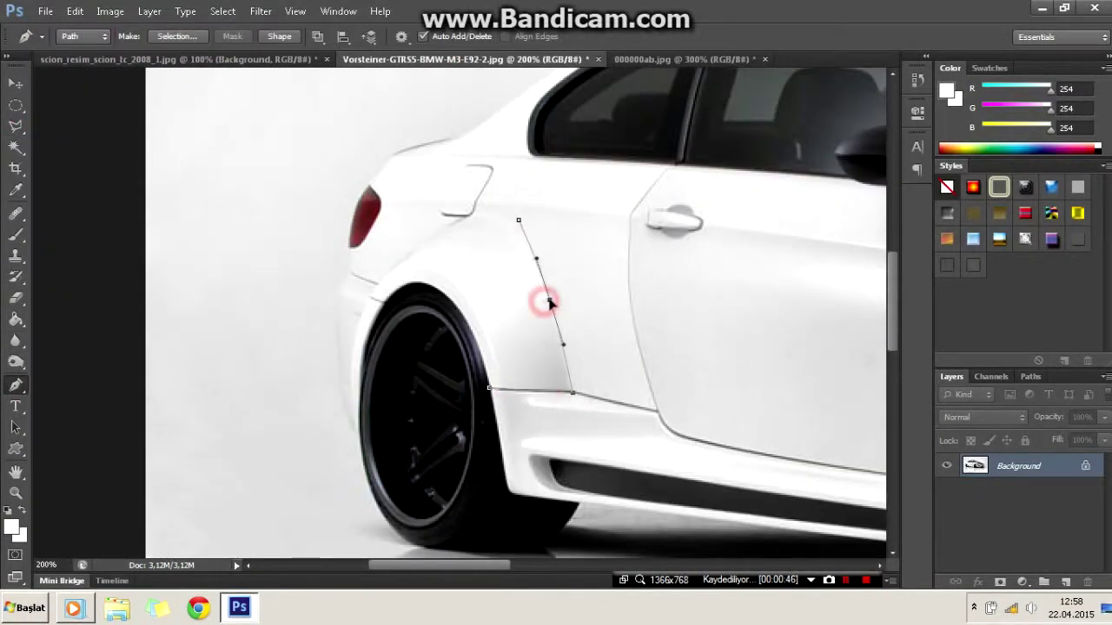
left_click_drag(402, 257, 461, 222)
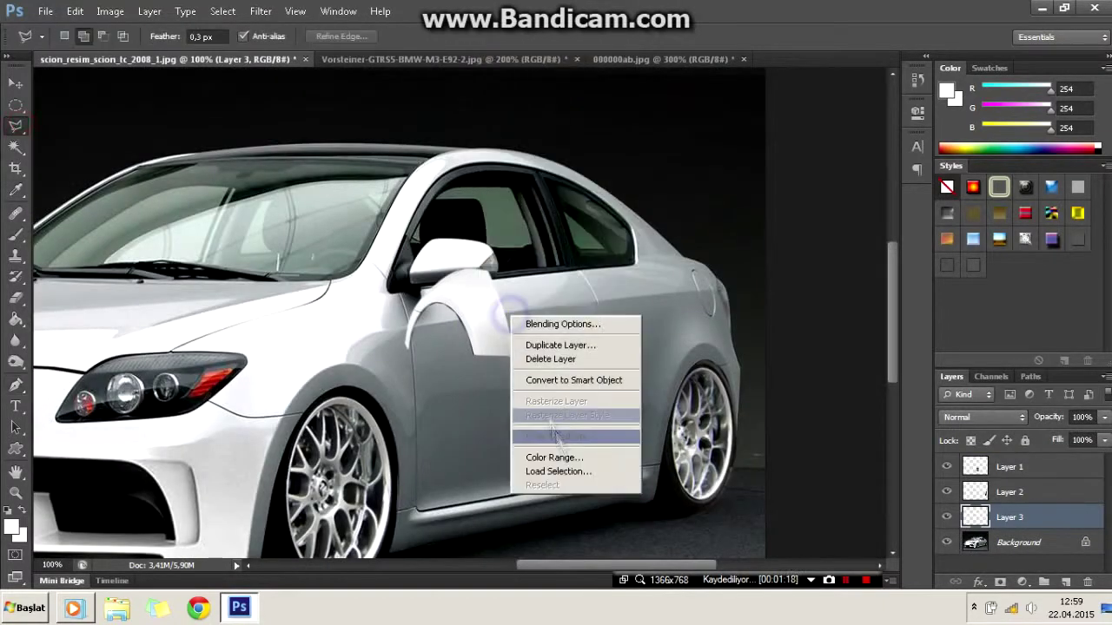
Flip the pasted fender horizontally, move it onto the Scion's rear arch, and warp it to fit.
left_click(556, 436)
right_click(511, 315)
left_click(555, 506)
left_click_drag(562, 356, 681, 369)
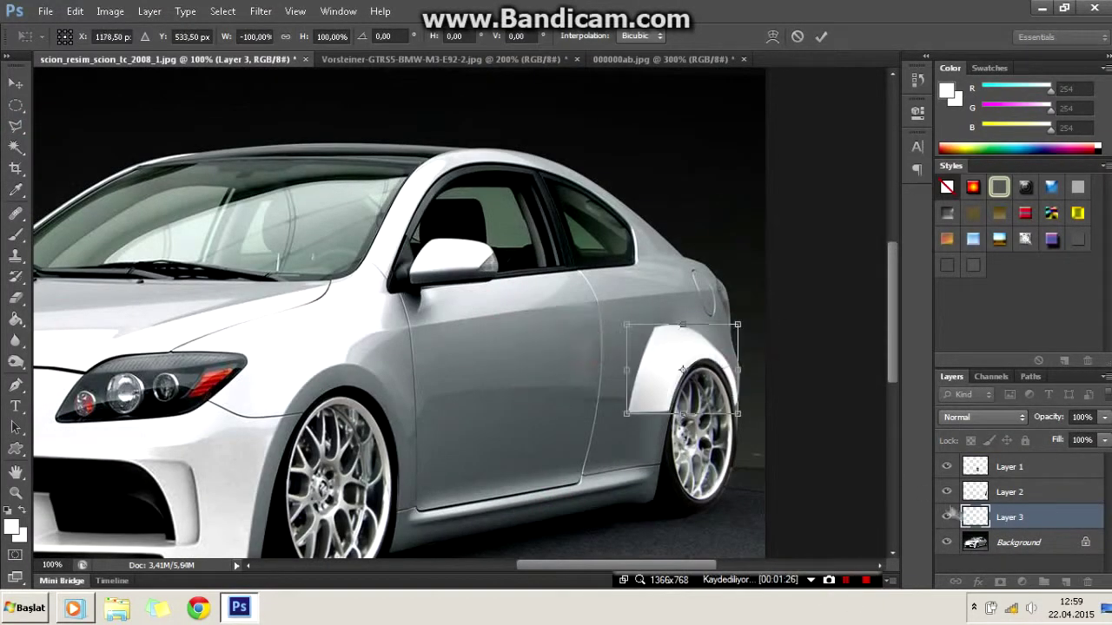
left_click(827, 38)
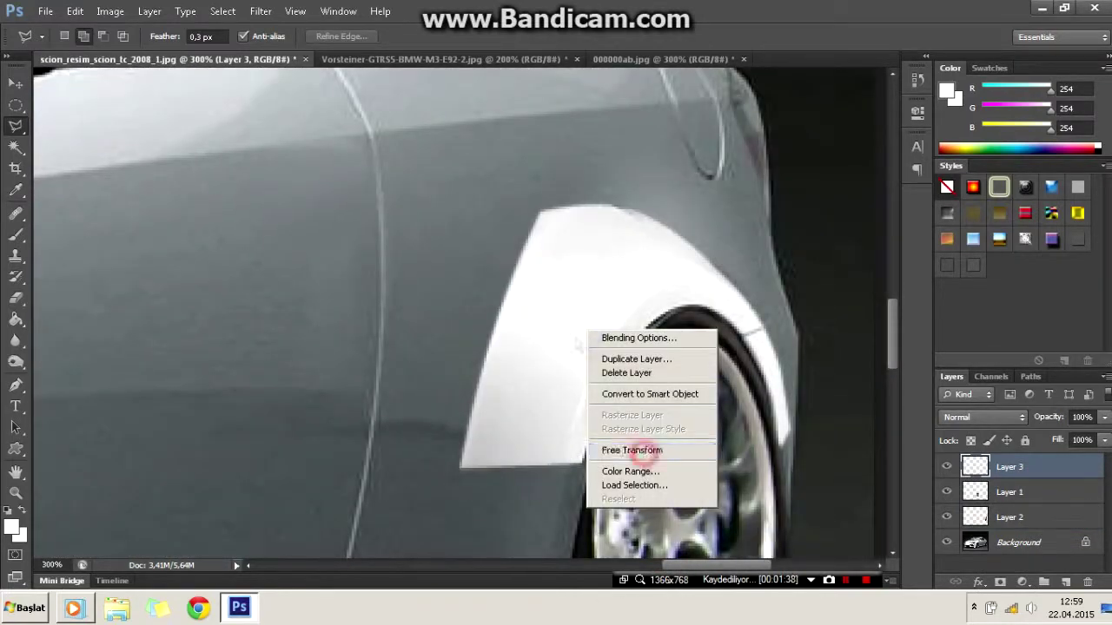
left_click(640, 453)
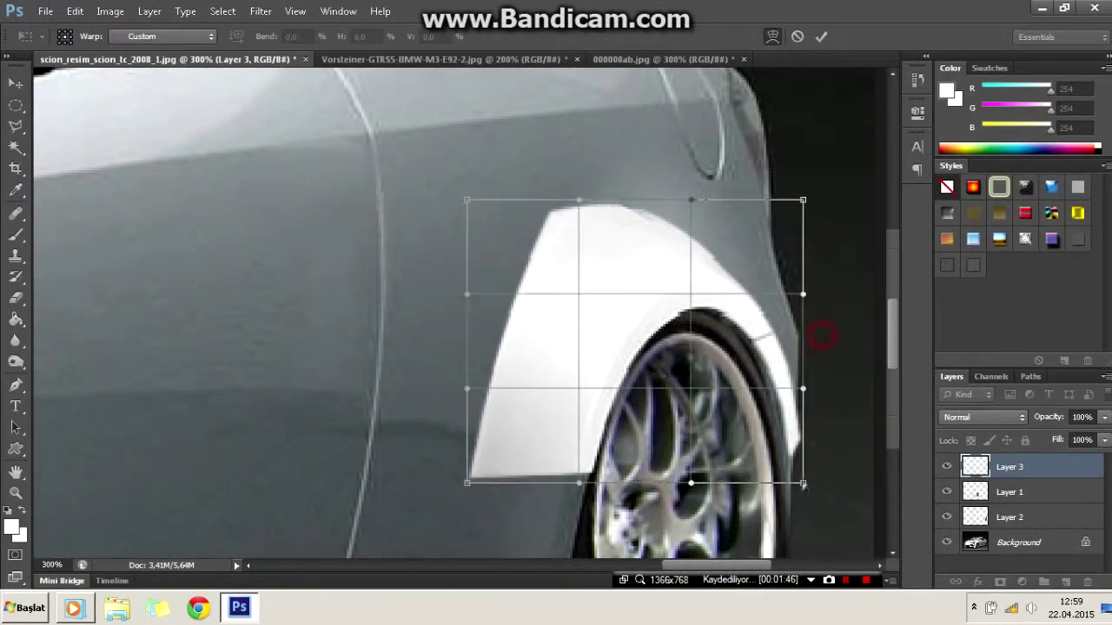
left_click_drag(799, 497, 795, 502)
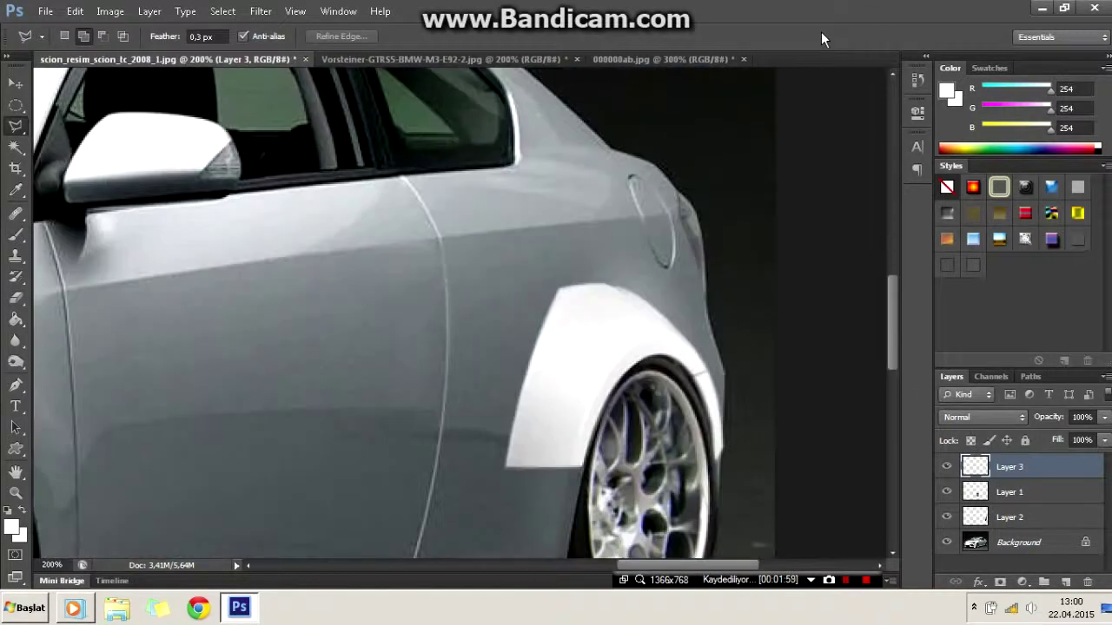
Set up a 3 px black brush at 68% opacity, zoomed close on the rear fender edge.
scroll(536, 382, "up", 3)
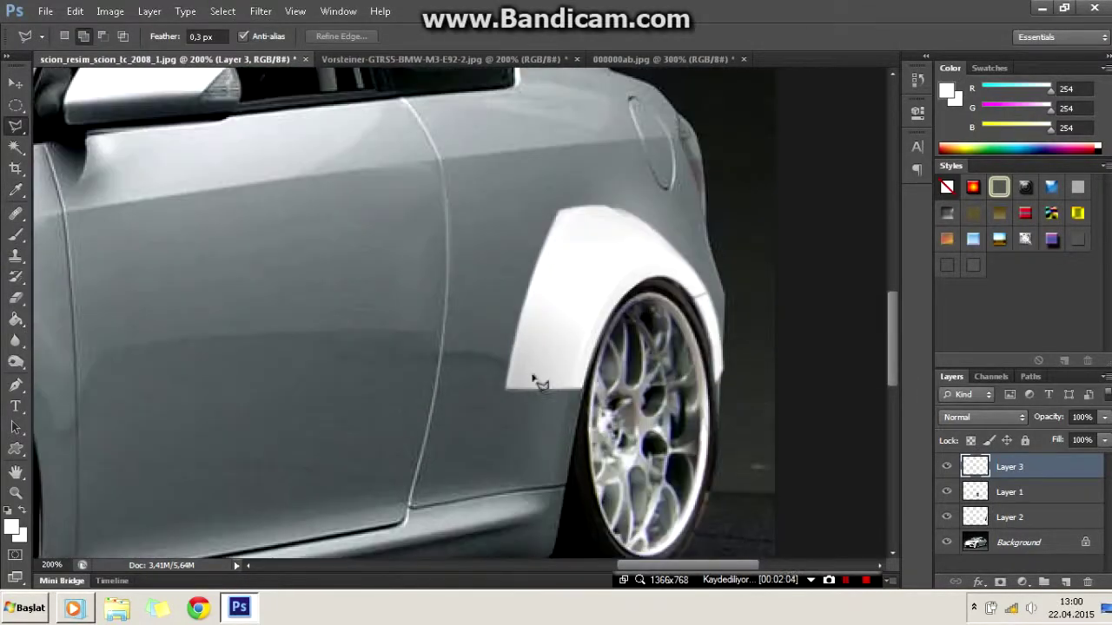
left_click(15, 235)
key("d")
left_click(83, 37)
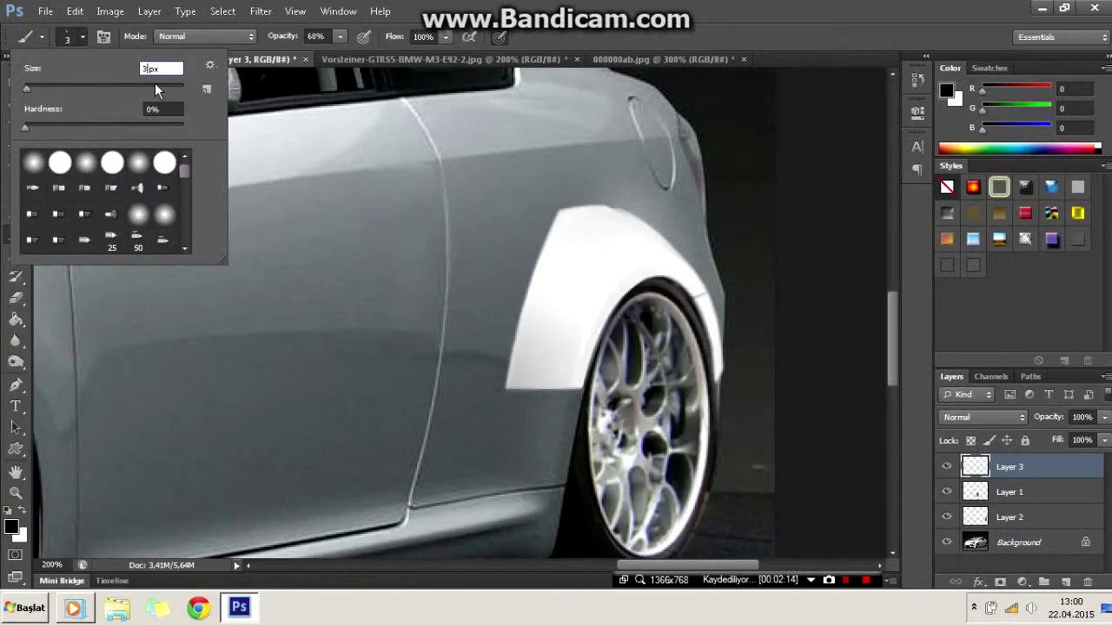
key("Return")
key("ctrl+plus")
key("ctrl+plus")
key("ctrl+plus")
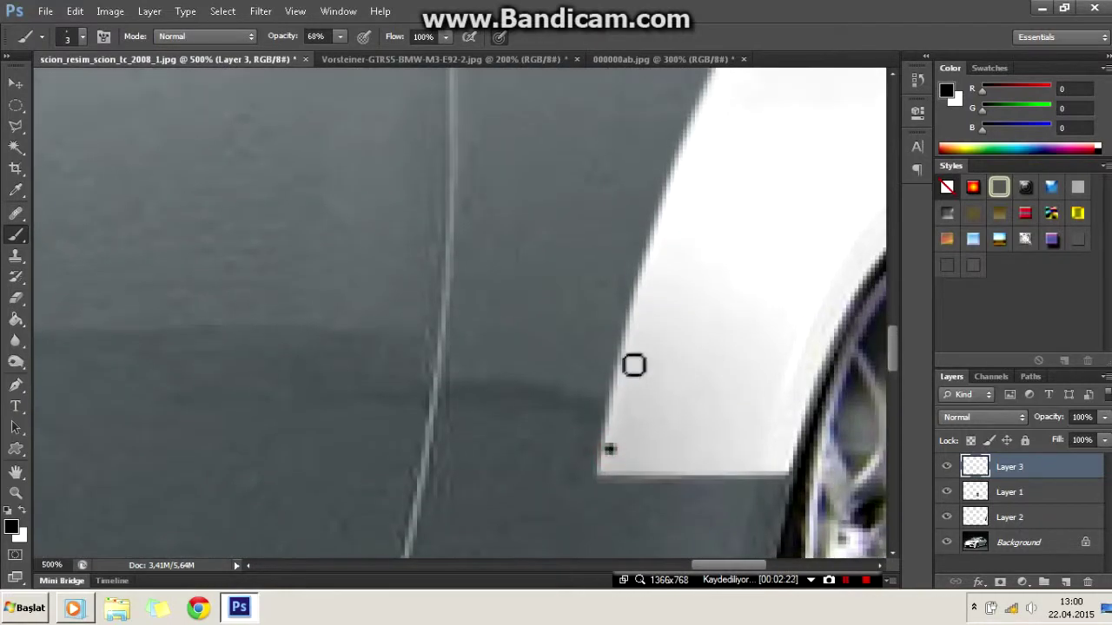
Dab small black rivet dots along the front edge of the fender flare.
scroll(624, 365, "up", 3)
left_click(650, 360)
scroll(660, 347, "up", 2)
scroll(686, 339, "up", 2)
left_click(699, 329)
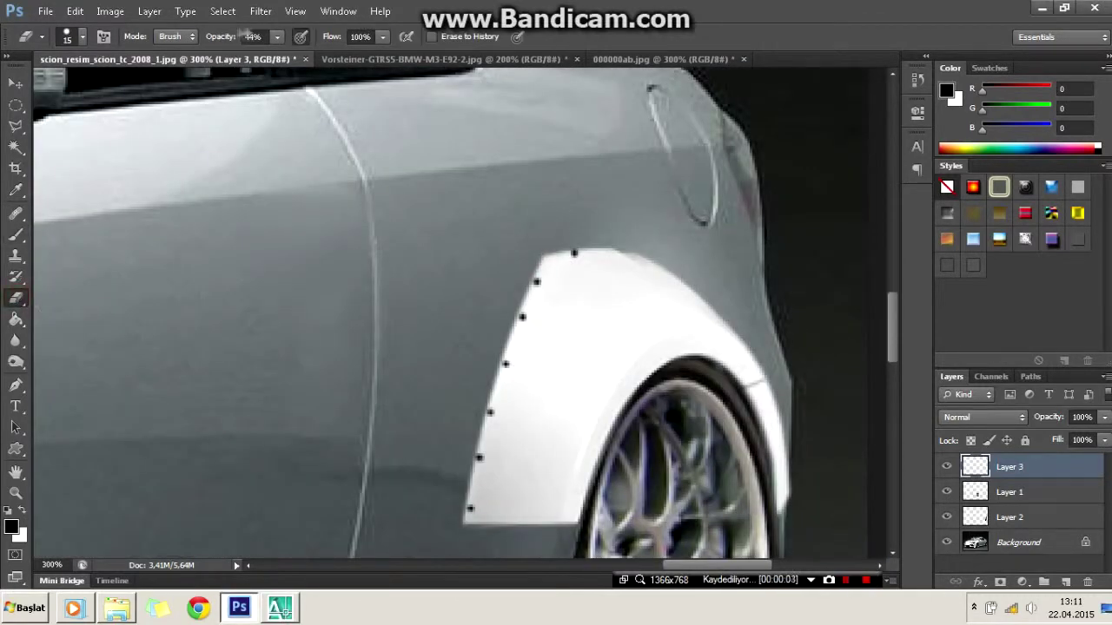
Raise the tool strength to full and return to the brush for more rivets.
left_click_drag(246, 36, 295, 36)
left_click(505, 255)
scroll(521, 252, "up", 1)
key("b")
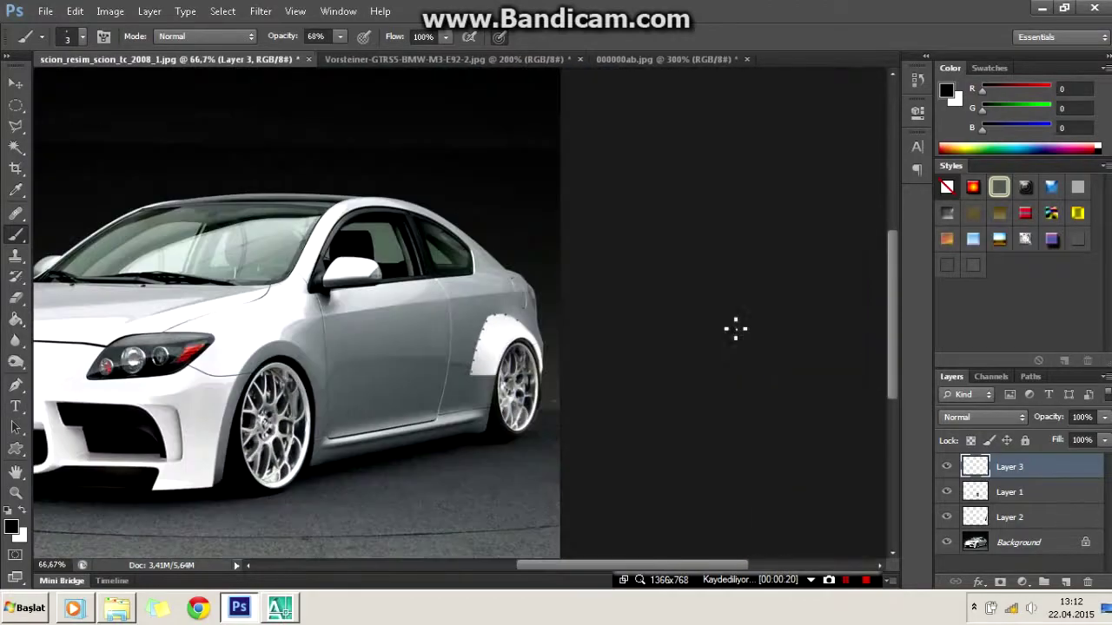
Outline a side vent behind the door with the Pen tool and turn it into a selection.
scroll(556, 341, "up", 1)
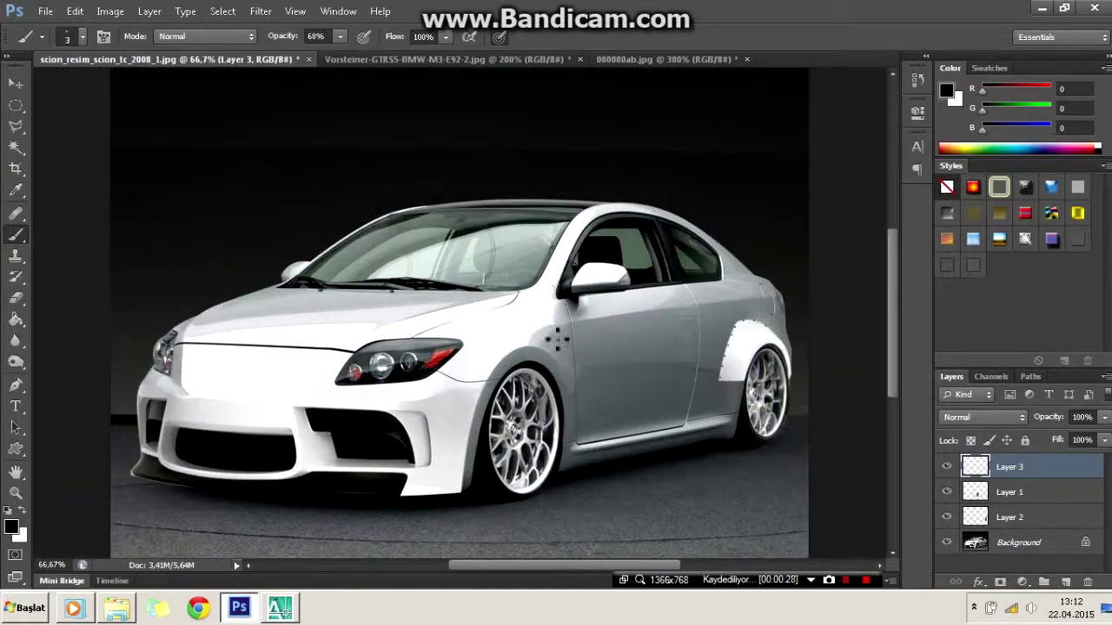
scroll(555, 341, "up", 1)
scroll(608, 365, "up", 1)
scroll(704, 414, "up", 1)
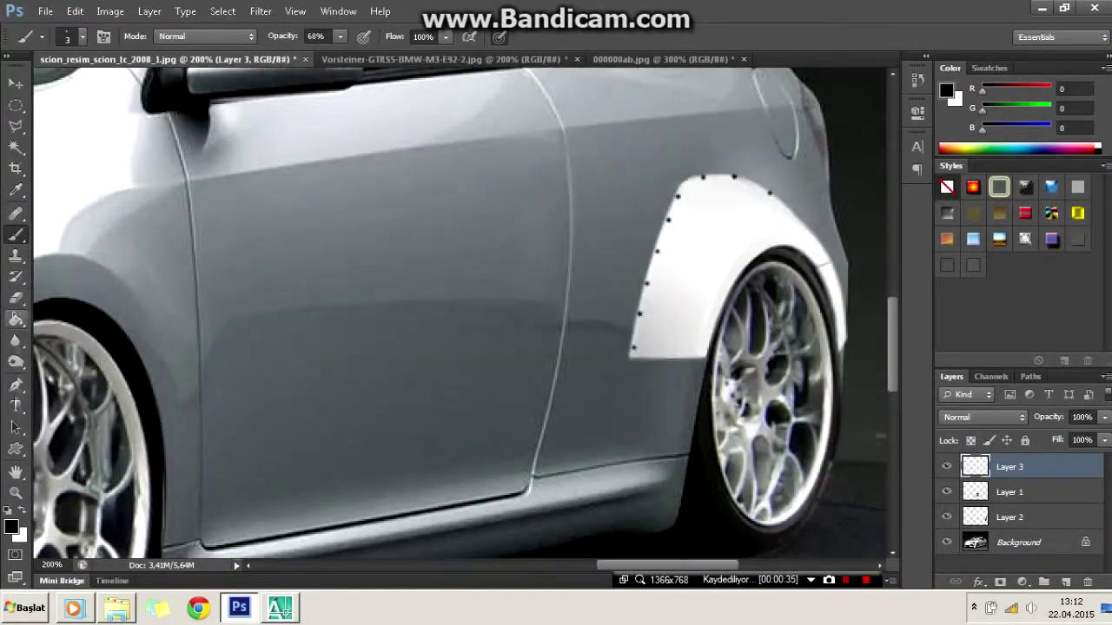
key("p")
left_click(565, 364)
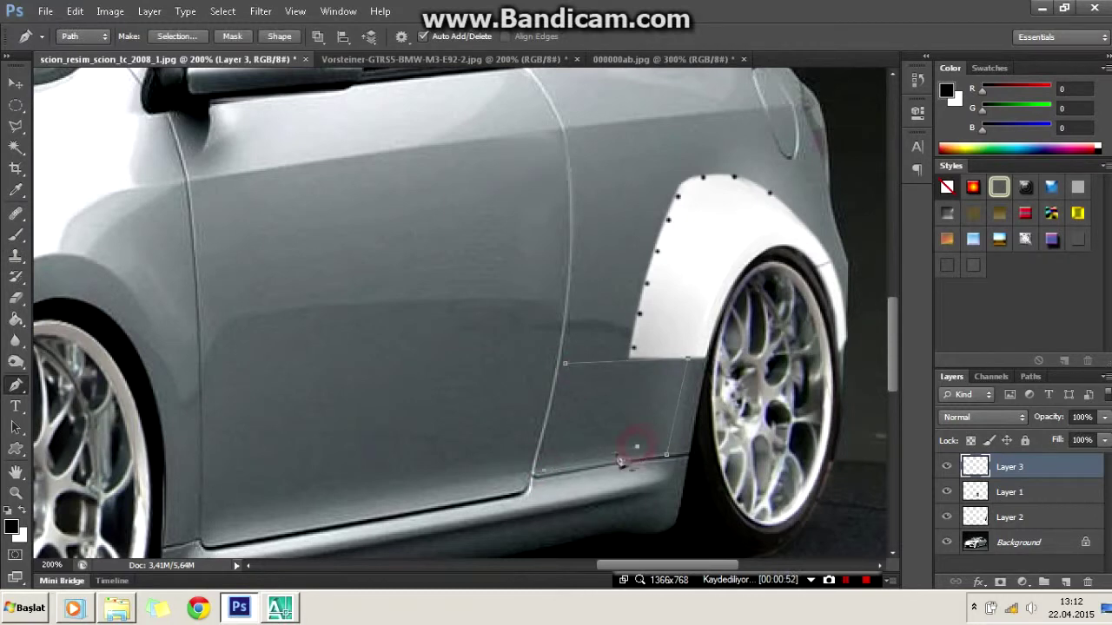
right_click(726, 347)
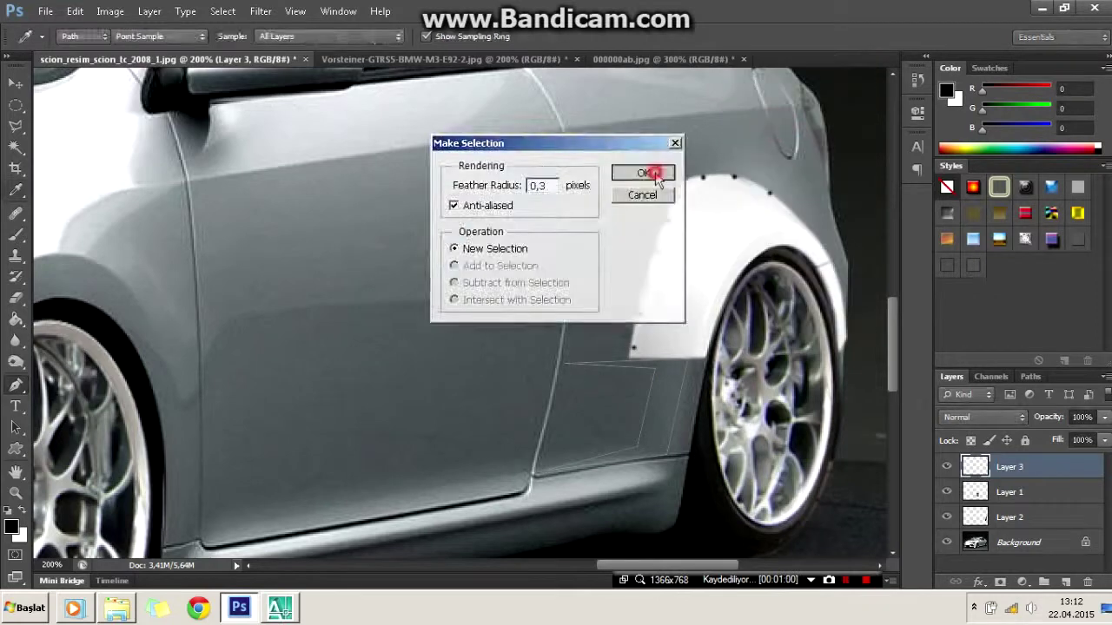
left_click(764, 173)
left_click(640, 169)
Fill the vent selection black.
key("b")
mouse_move(599, 456)
left_mouse_down()
mouse_move(673, 373)
mouse_move(573, 460)
left_mouse_up()
key("l")
right_click(395, 229)
left_click(486, 308)
left_click(678, 186)
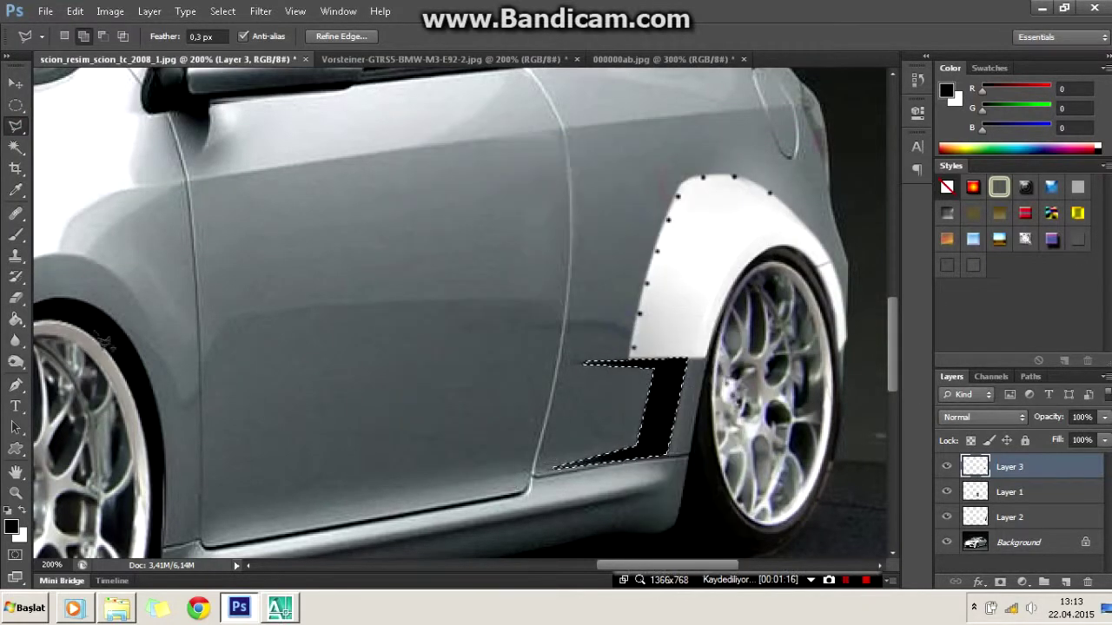
Paint thin white 4 px highlights along the vent's bottom and right edges.
key("b")
left_click(83, 37)
left_click(165, 469)
left_click(11, 526)
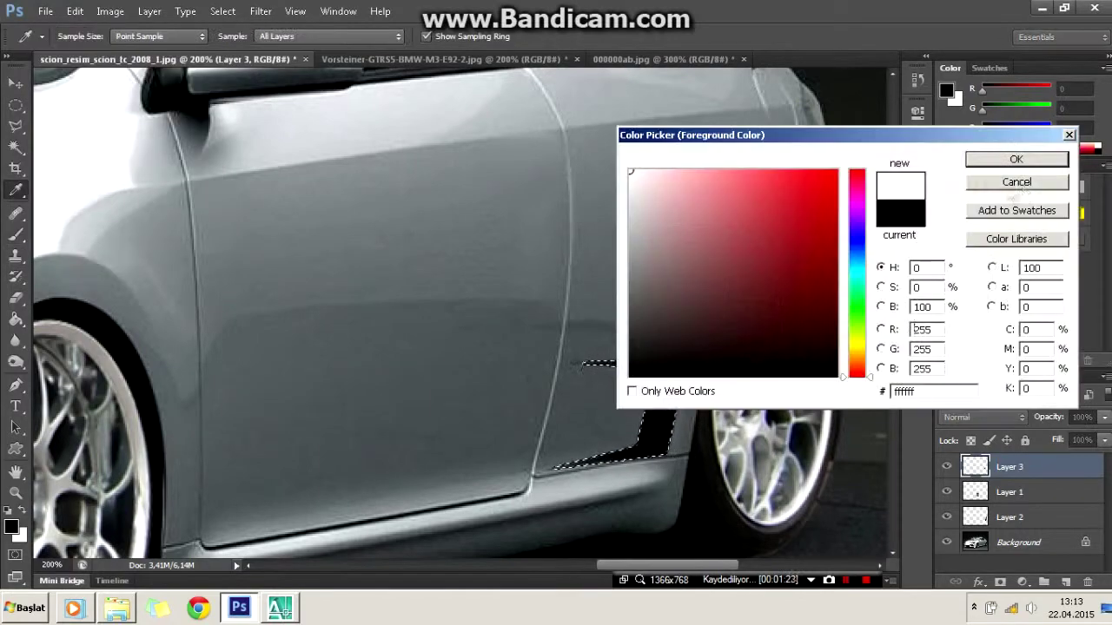
left_click(1000, 156)
key("ctrl+plus")
scroll(481, 354, "down", 5)
scroll(480, 354, "right", 5)
left_click_drag(480, 354, 651, 335)
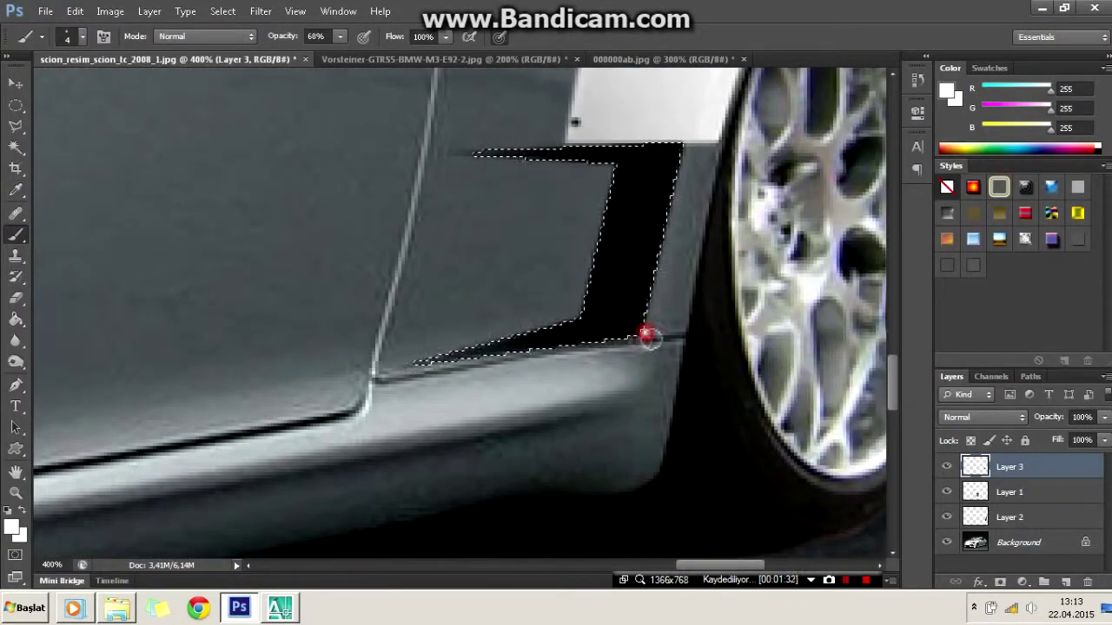
mouse_move(455, 364)
left_mouse_down()
mouse_move(651, 335)
mouse_move(687, 154)
mouse_move(484, 159)
left_mouse_up()
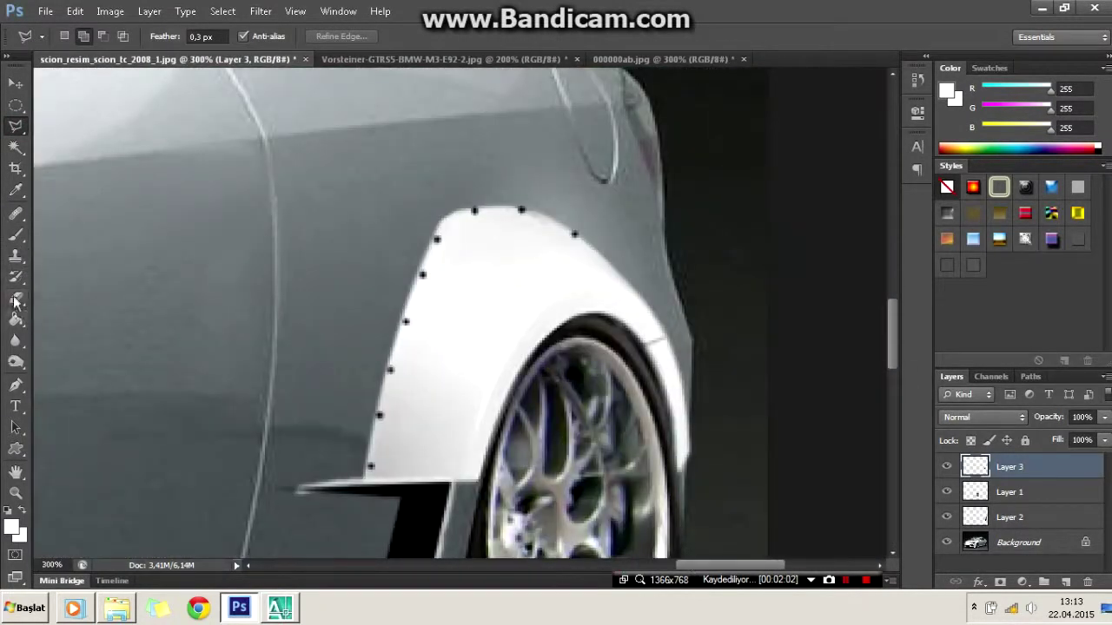
left_click(16, 299)
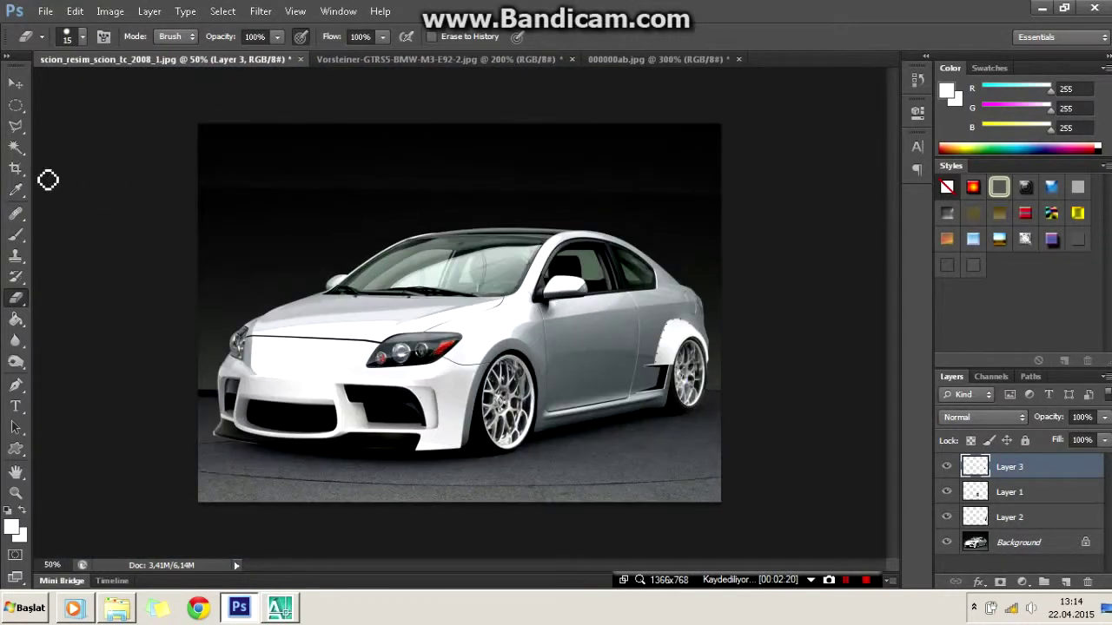
Flatten all layers into the Background.
key("ctrl+plus")
right_click(1029, 473)
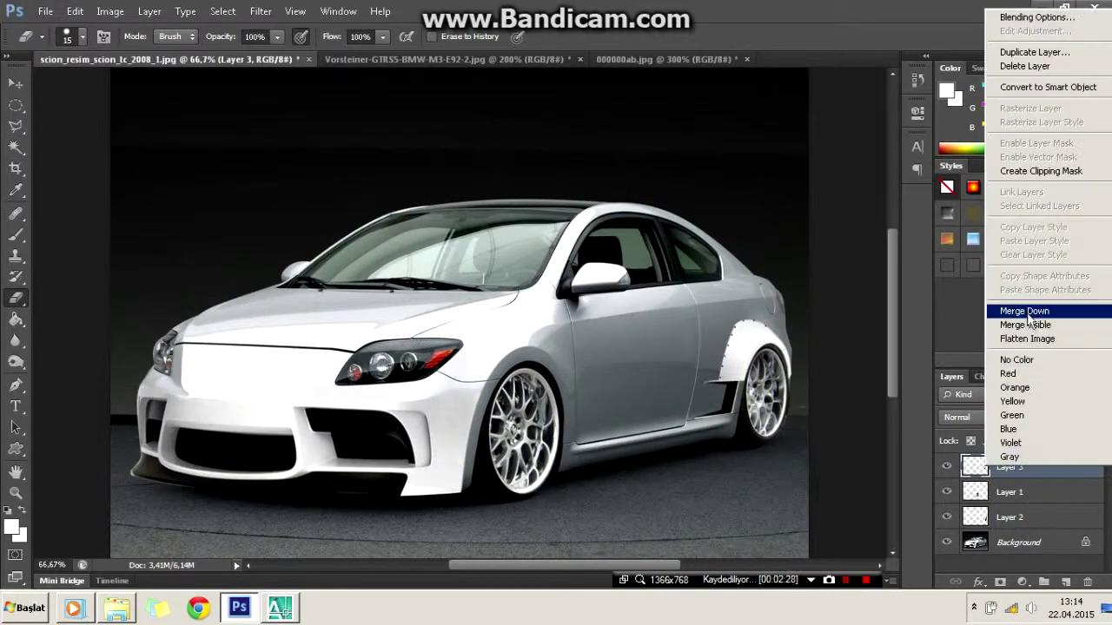
left_click(1033, 356)
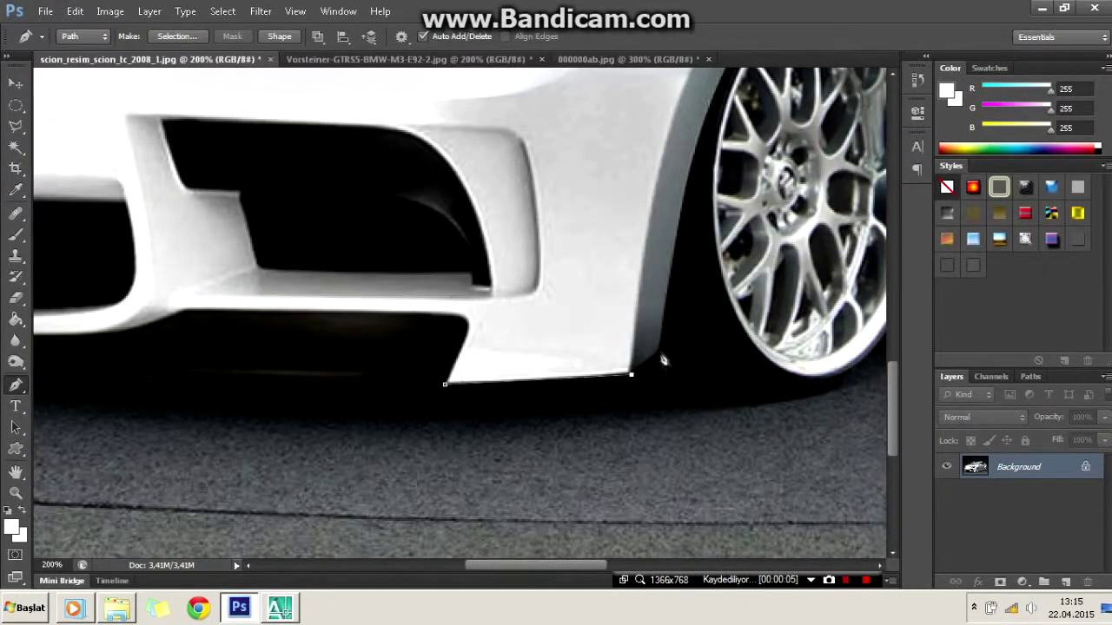
Trace the car body with the Pen tool from the side skirt's rear end along the roofline.
scroll(460, 313, "right", 5)
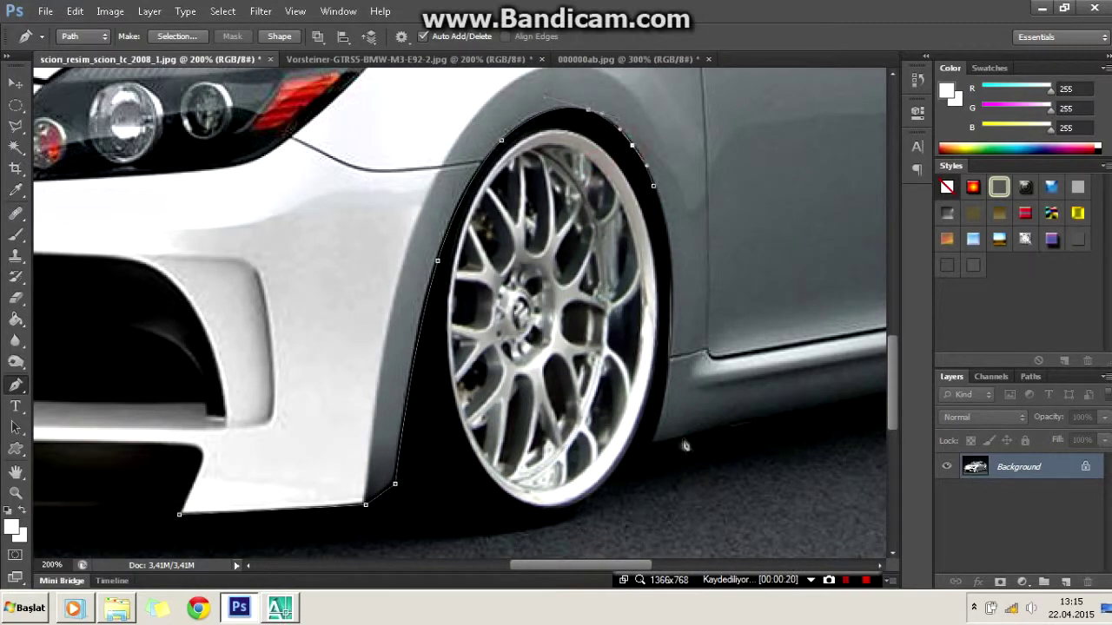
scroll(605, 560, "right", 7)
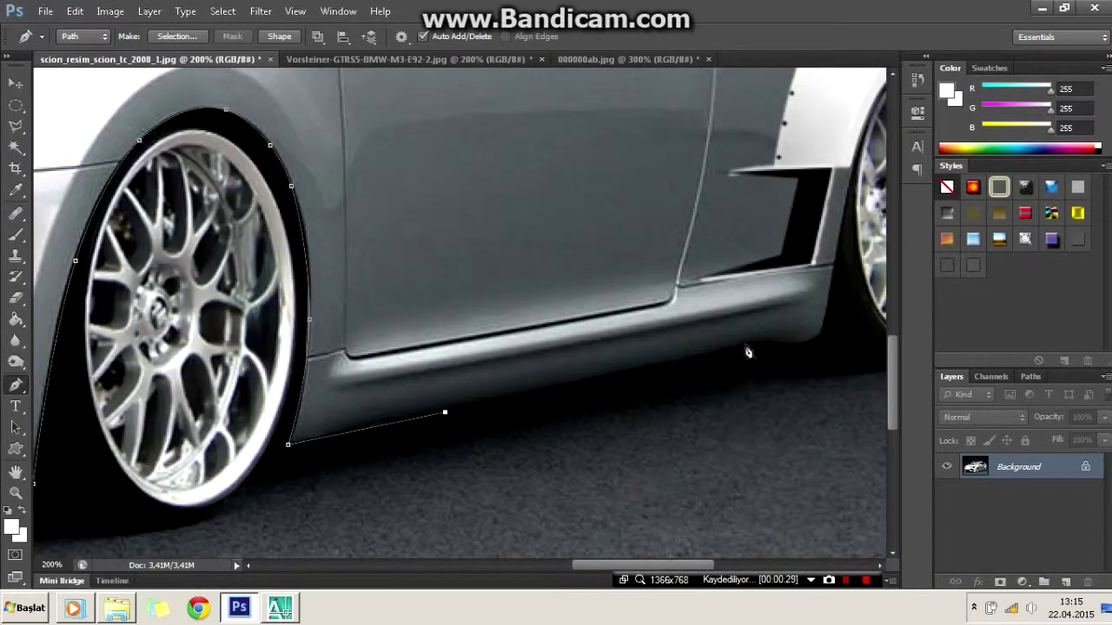
left_click(827, 322)
scroll(795, 352, "up", 2)
scroll(700, 562, "right", 5)
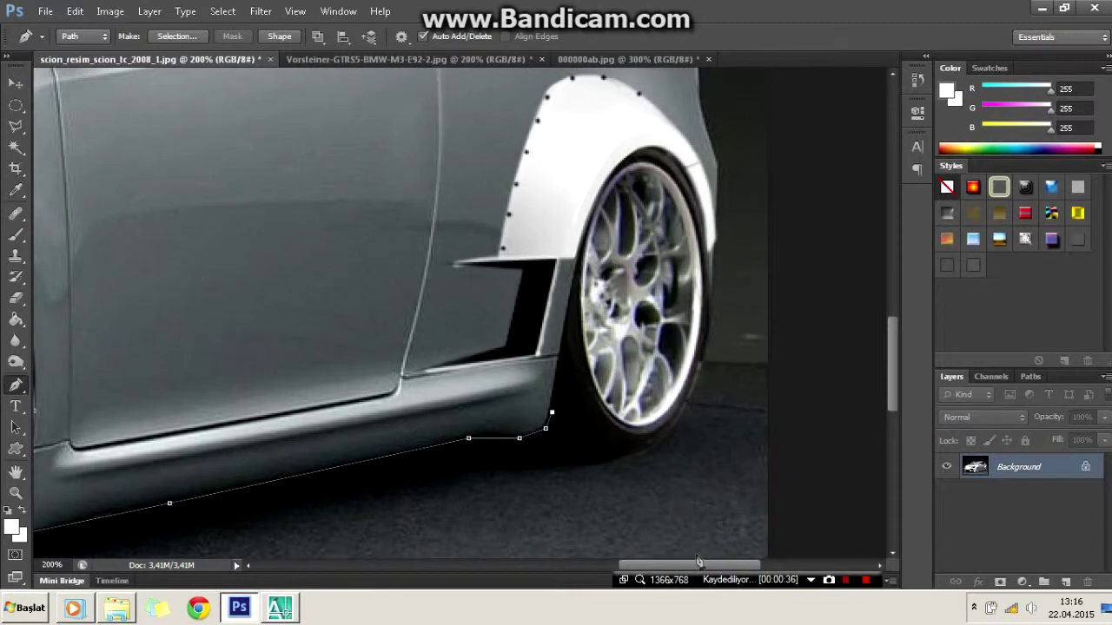
scroll(576, 271, "up", 1)
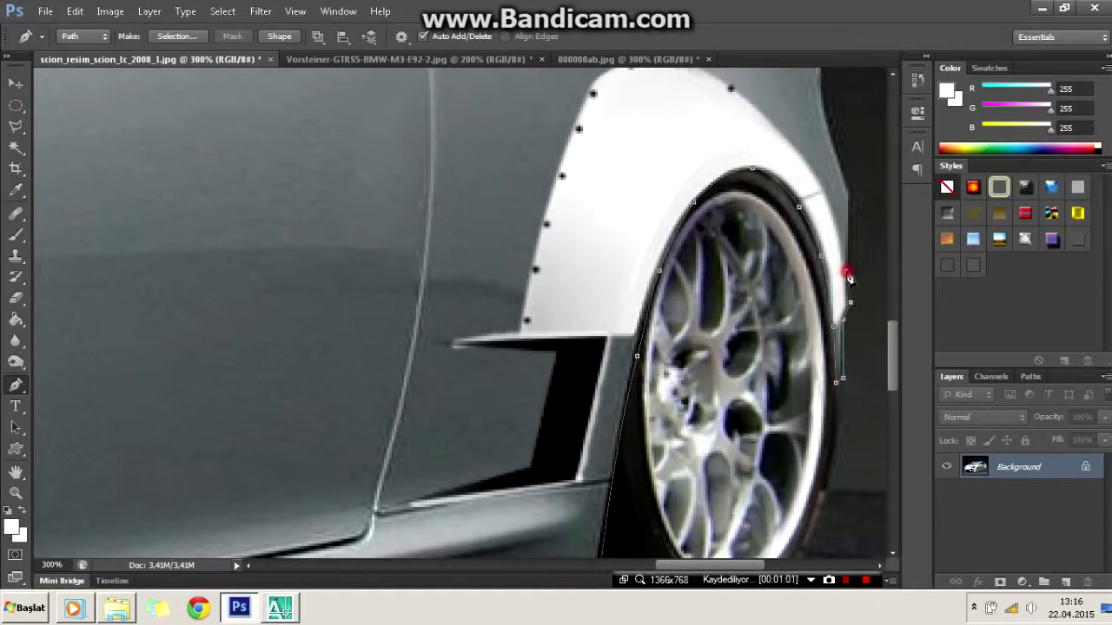
scroll(853, 198, "up", 3)
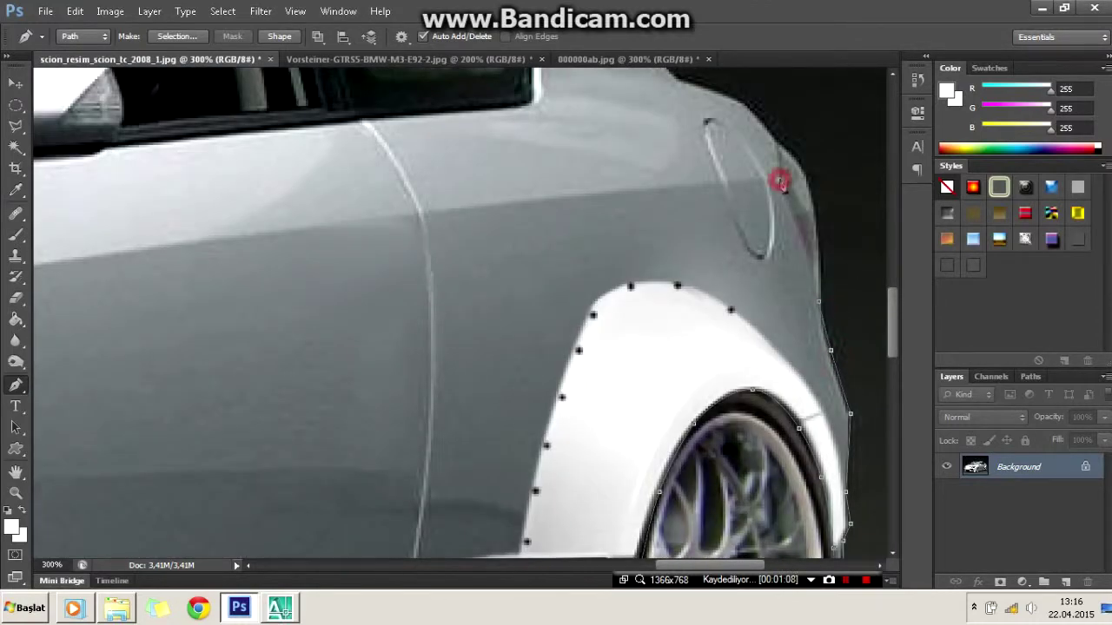
scroll(780, 185, "up", 2)
scroll(781, 185, "up", 2)
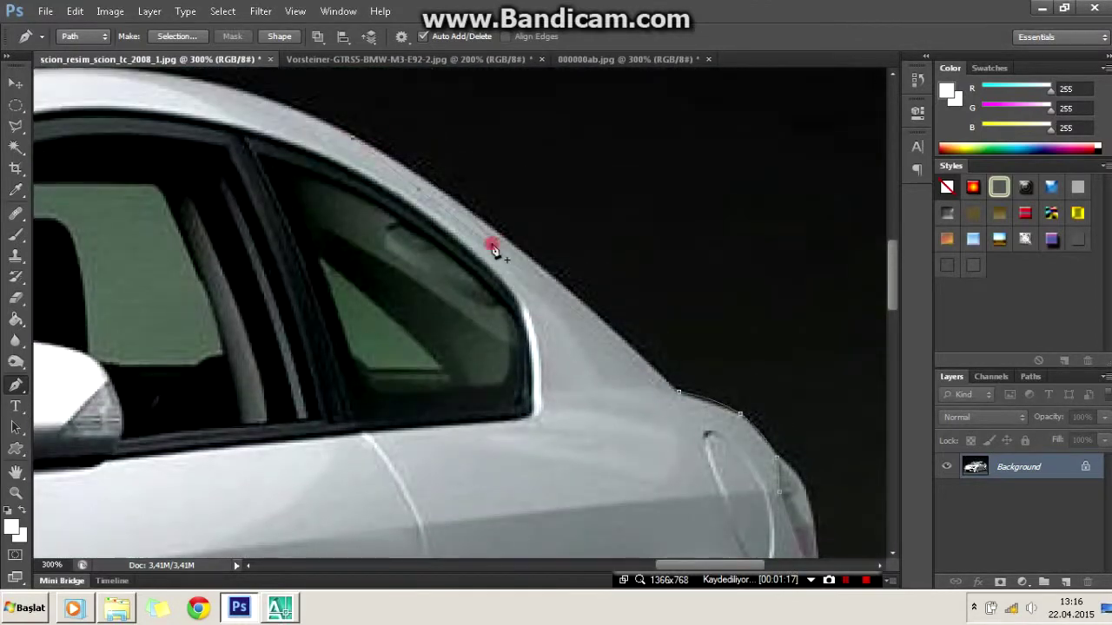
scroll(492, 250, "up", 1)
scroll(422, 256, "left", 2)
left_click(340, 149)
left_click(409, 173)
Finish the outline around the bumper and convert the path to a selection with 0.3 px feather.
left_click_drag(699, 572, 639, 571)
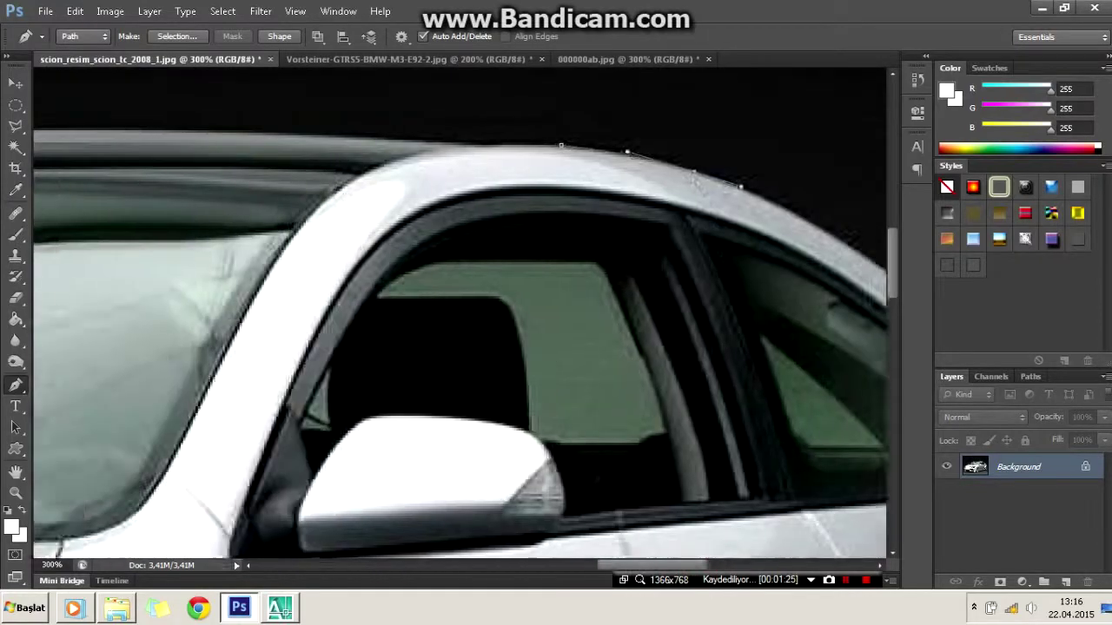
scroll(556, 304, "down", 3)
scroll(556, 304, "up", 3)
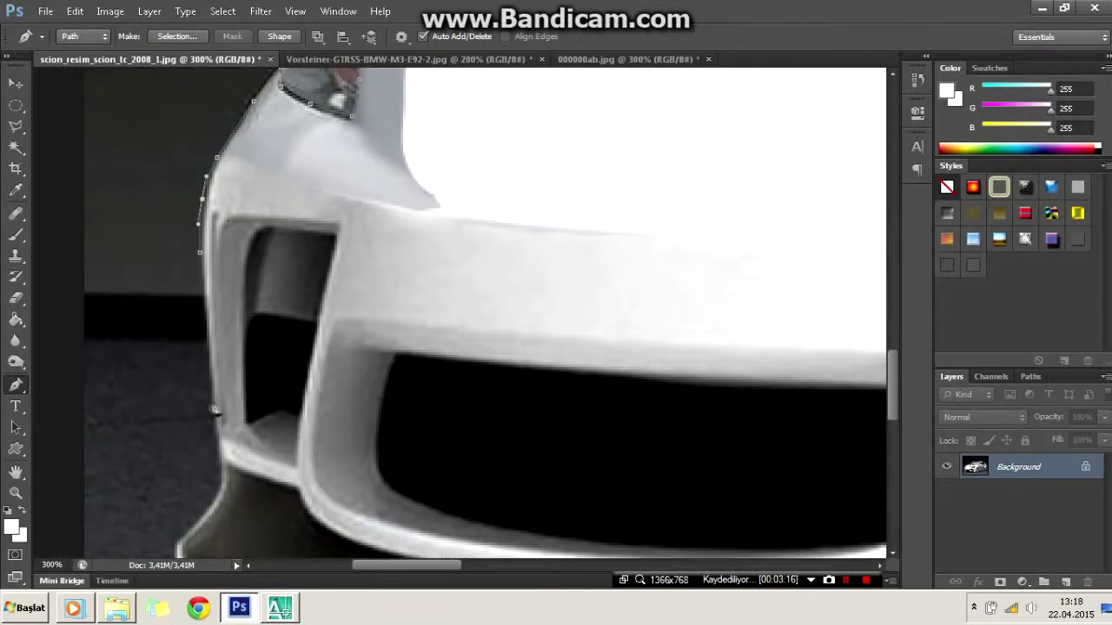
left_click(214, 402)
scroll(224, 398, "down", 2)
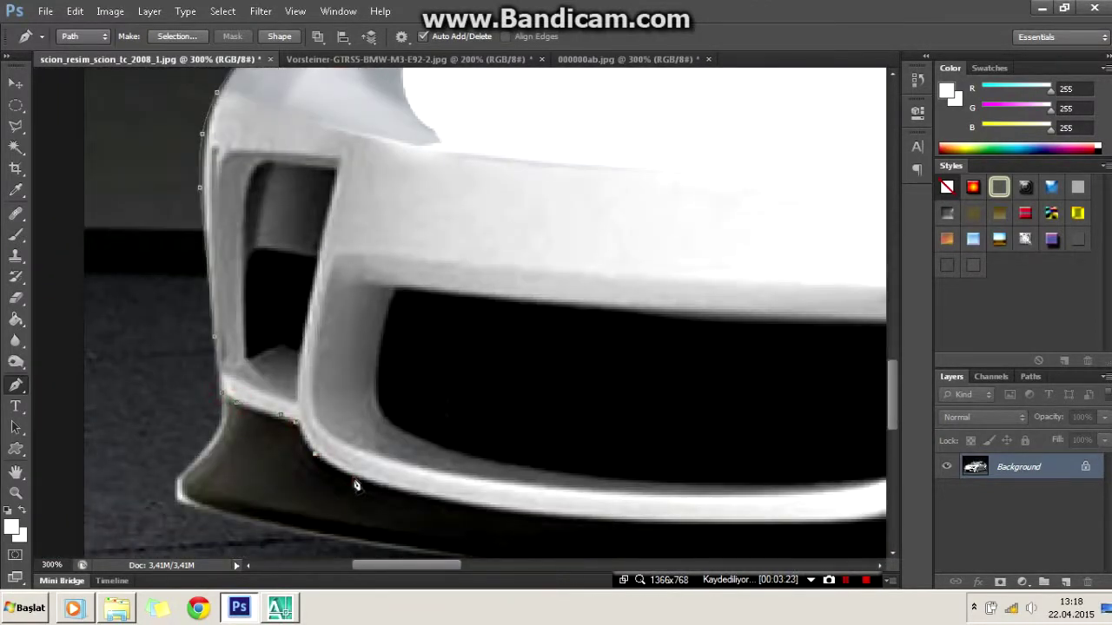
left_click(695, 522)
scroll(501, 536, "right", 5)
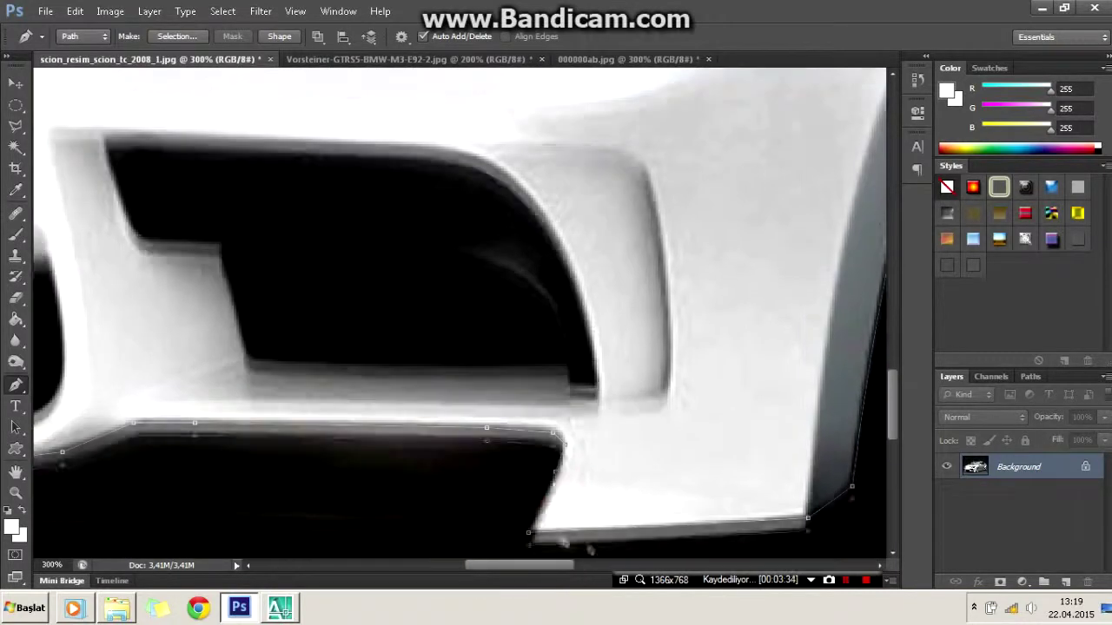
right_click(589, 492)
left_click(633, 279)
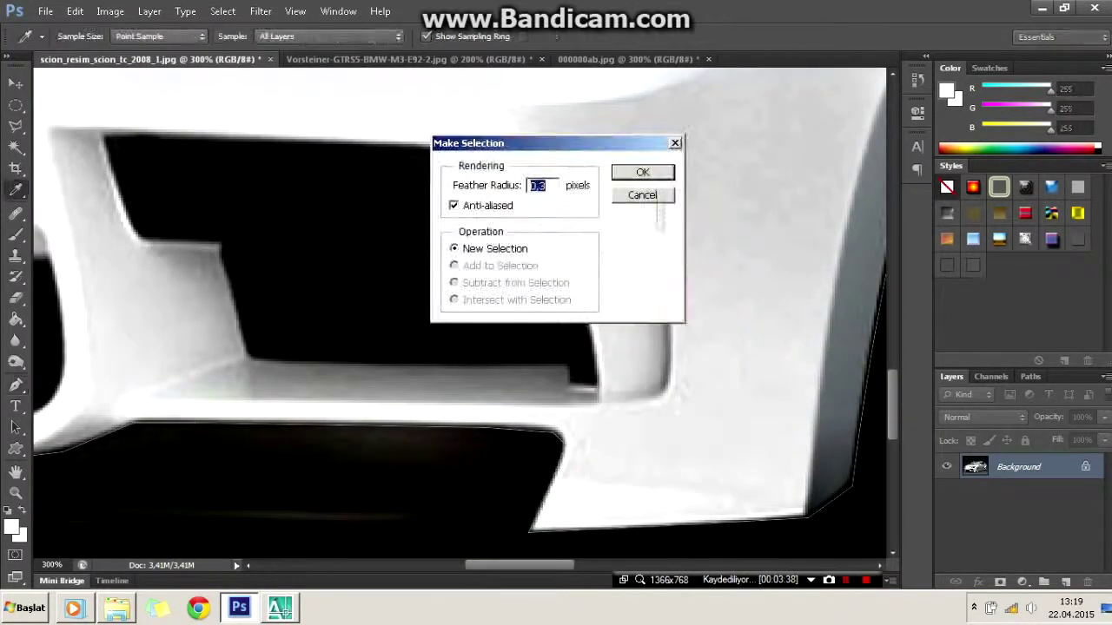
key("Return")
Subtract the dark bumper opening from the selection with the Polygonal Lasso.
key("l")
scroll(465, 200, "up", 1)
left_click(465, 198)
left_click(539, 252)
left_click(582, 330)
left_click(596, 426)
left_click(569, 424)
left_click(569, 402)
left_click(250, 397)
left_click(223, 282)
left_click(139, 280)
left_click(105, 174)
left_click(464, 198)
left_click_drag(493, 567, 401, 566)
Begin excluding another dark opening, then zoom out to view the whole car.
left_click(221, 264)
left_click(450, 283)
left_click(730, 298)
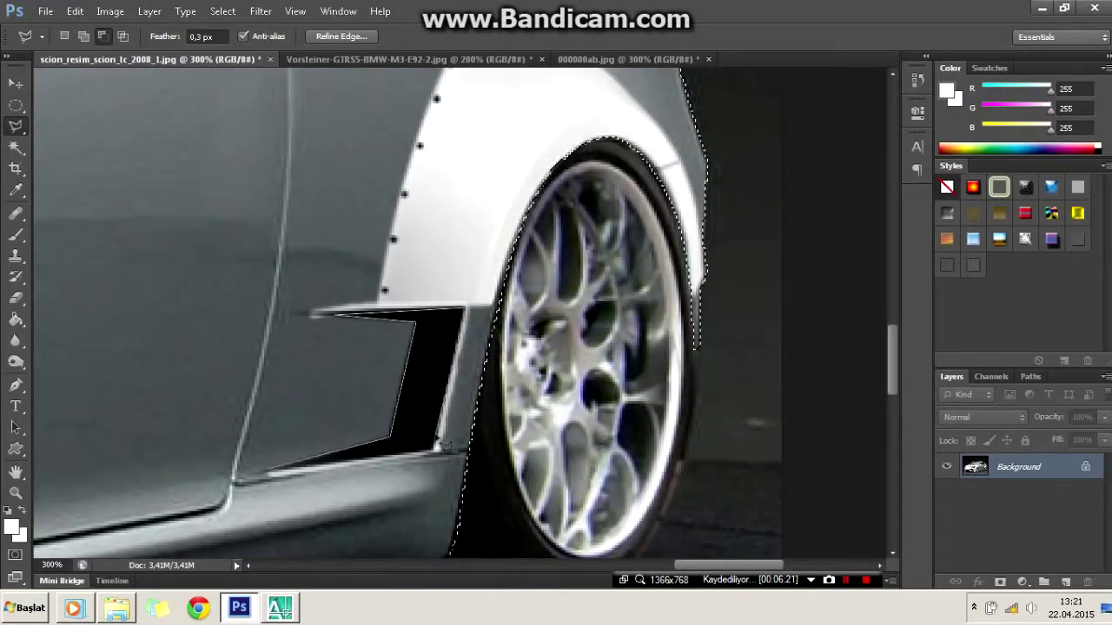
key("ctrl+minus")
key("ctrl+minus")
key("ctrl+minus")
left_click(109, 10)
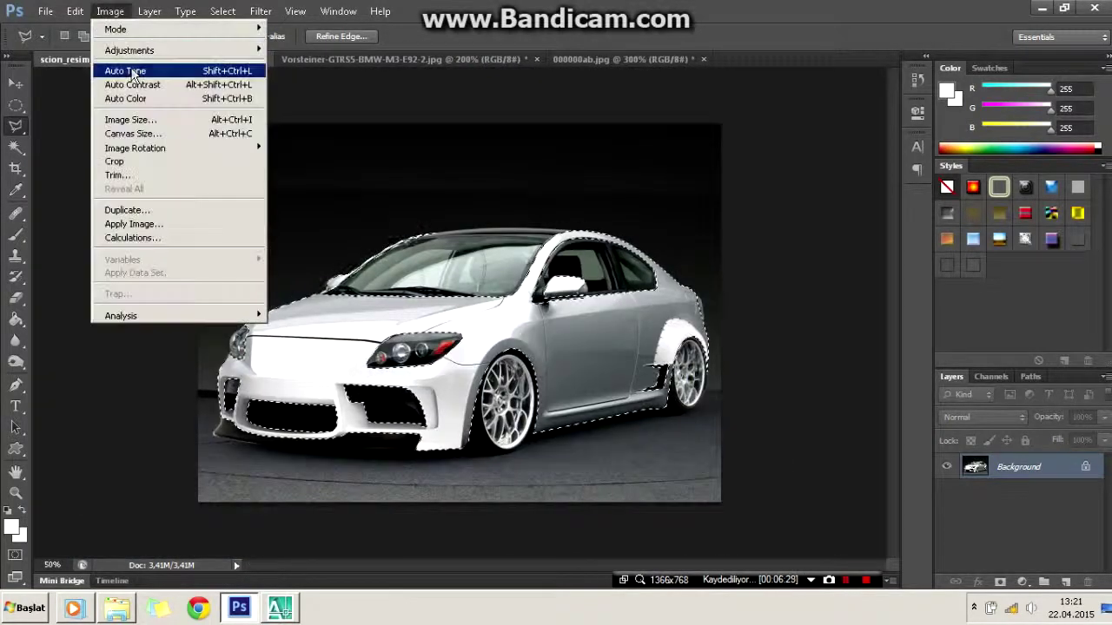
Colorize the selected car lime green with Hue/Saturation (Hue 110, Saturation 65).
left_click(110, 11)
left_click(109, 11)
left_click(304, 127)
left_click(1046, 337)
left_click_drag(836, 281, 877, 281)
left_click_drag(796, 243, 857, 242)
left_click_drag(877, 281, 902, 281)
mouse_move(857, 242)
left_mouse_down()
mouse_move(953, 244)
mouse_move(831, 243)
mouse_move(846, 242)
left_mouse_up()
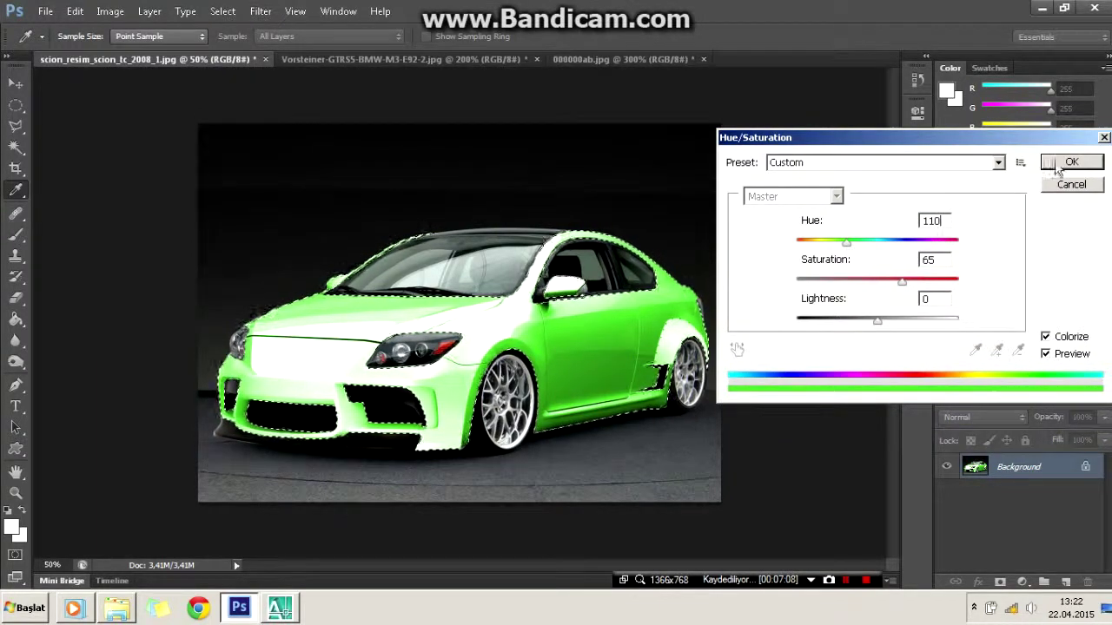
left_click(1056, 167)
Deselect the car and raise the image contrast with Brightness/Contrast.
right_click(459, 155)
left_click(490, 165)
left_click(110, 10)
left_click(525, 43)
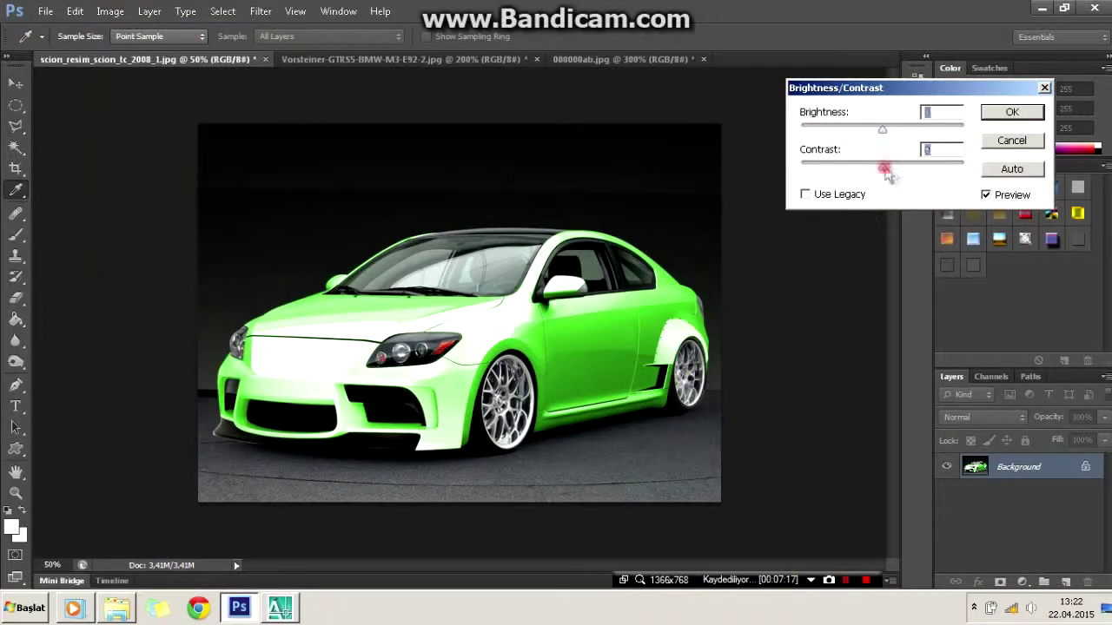
left_click_drag(886, 172, 932, 161)
left_click(1012, 111)
Apply an S-shaped Curves adjustment to boost contrast.
left_click(109, 10)
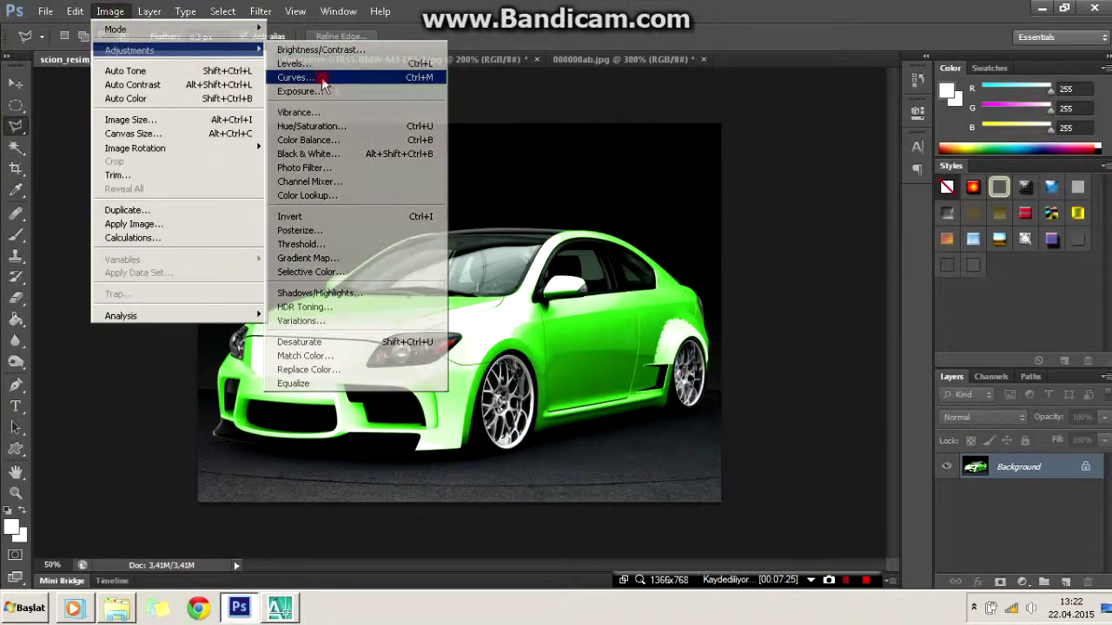
left_click(321, 80)
left_click(958, 189)
left_click_drag(926, 260, 921, 304)
left_click(1093, 96)
Add a Warming Filter (85) Photo Filter with increased density to the whole photo.
left_click(110, 11)
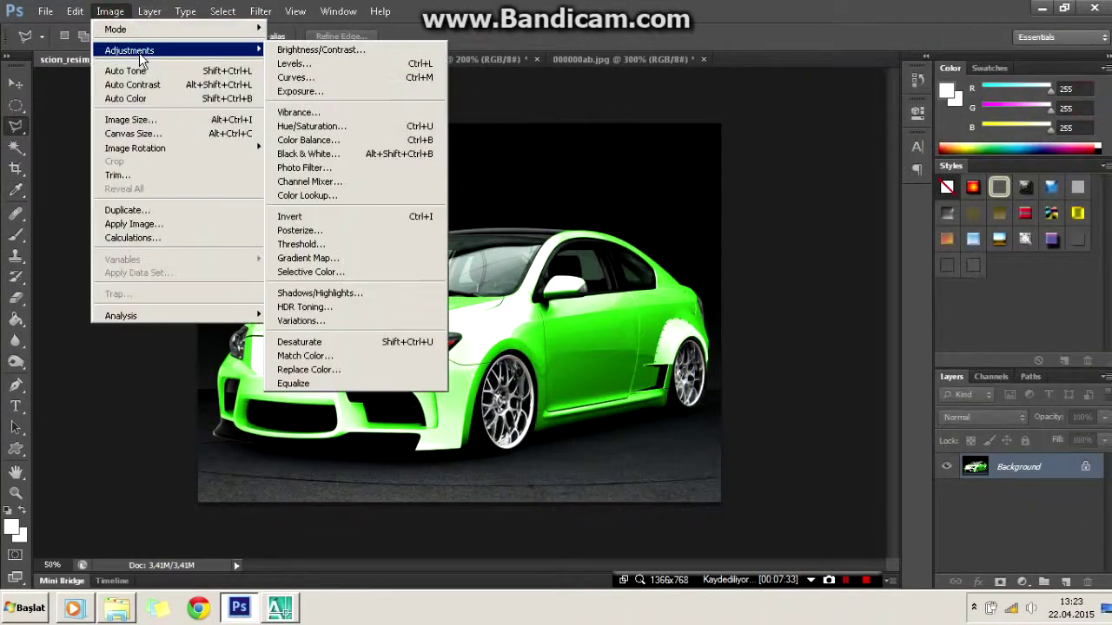
left_click(304, 167)
left_click_drag(664, 280, 691, 287)
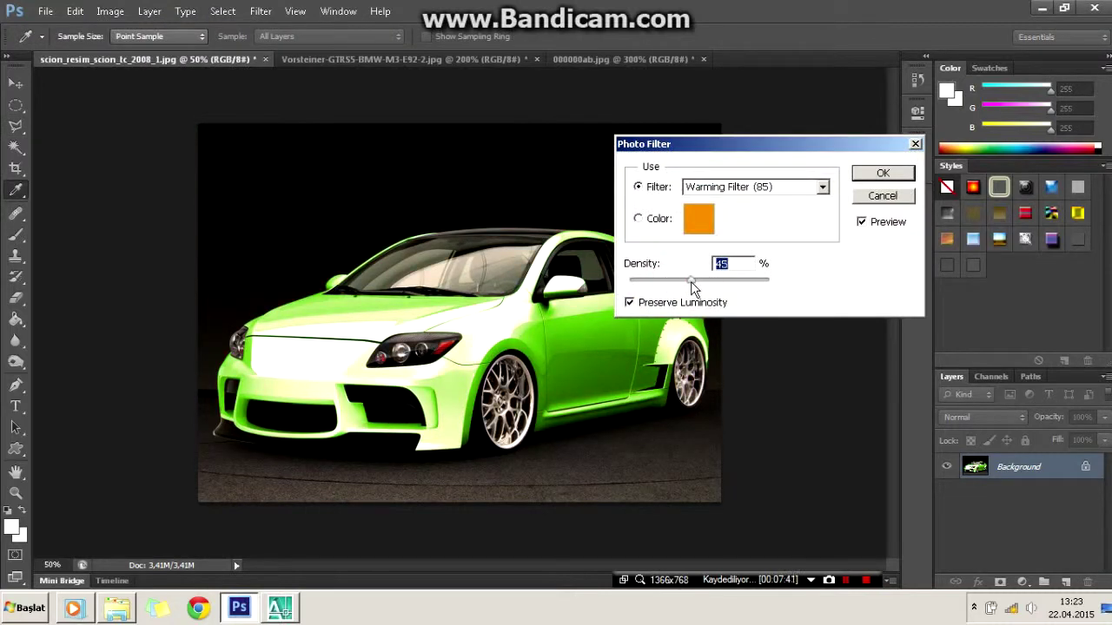
key("Return")
key("l")
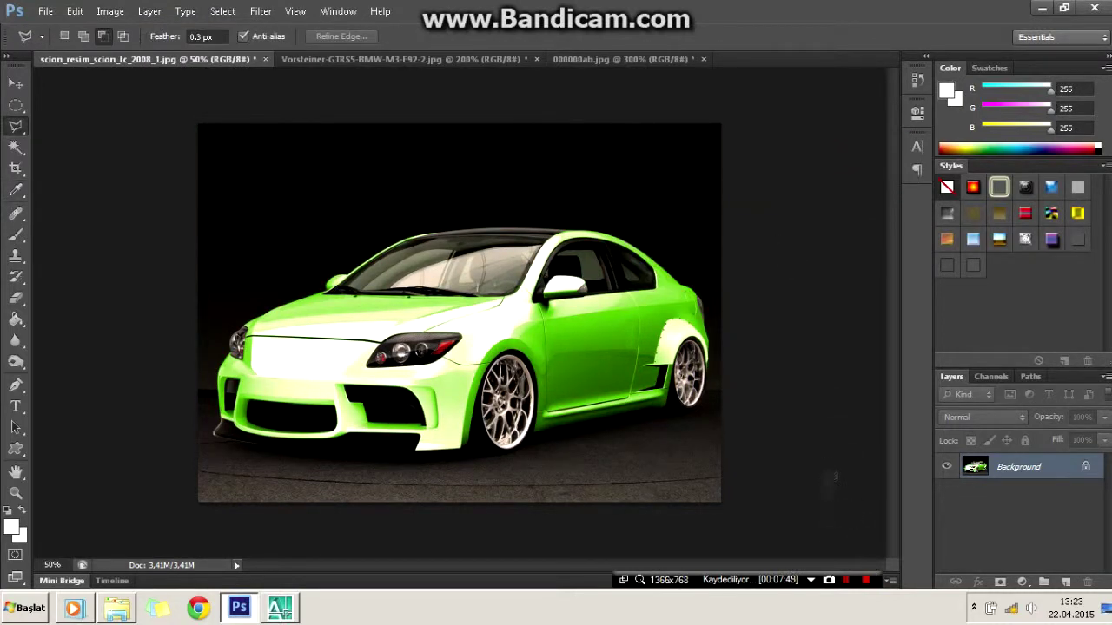
left_click(861, 582)
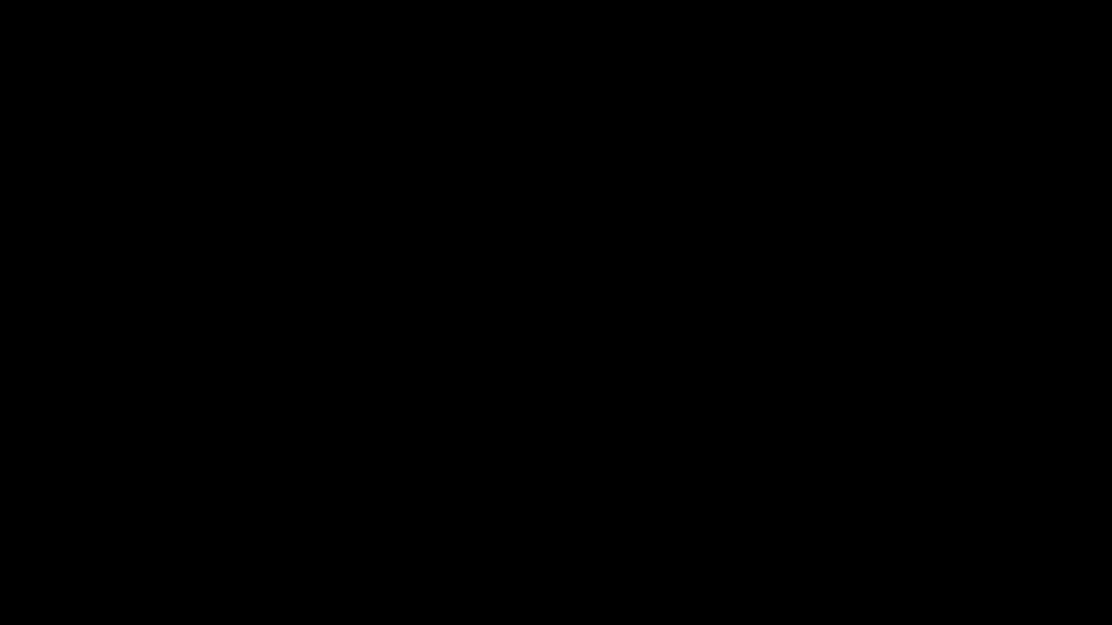